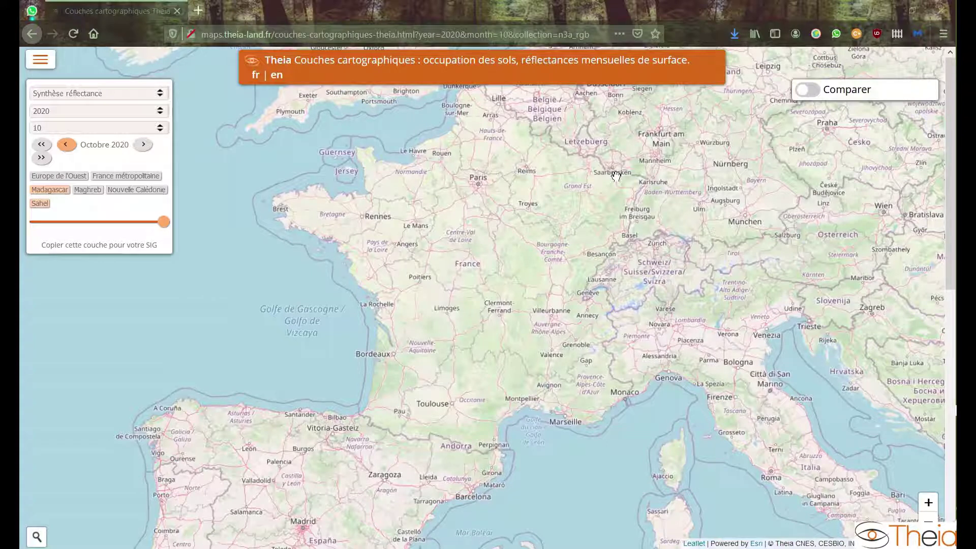
Step: Open the Theia product catalogue from the map site and draw a rectangular search area around Vierzon and Bourges
{"action": "left_click", "coordinate": [45, 60]}
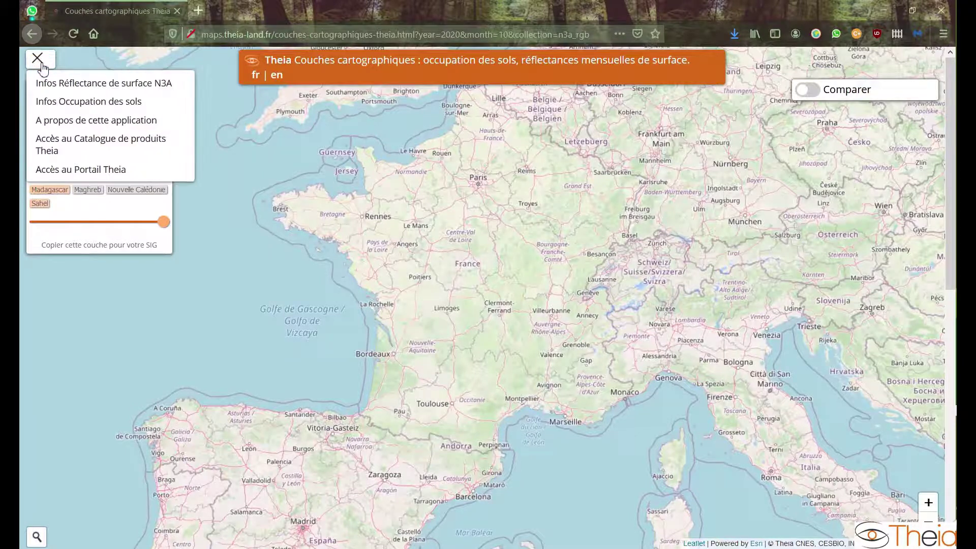
{"action": "left_click", "coordinate": [143, 146]}
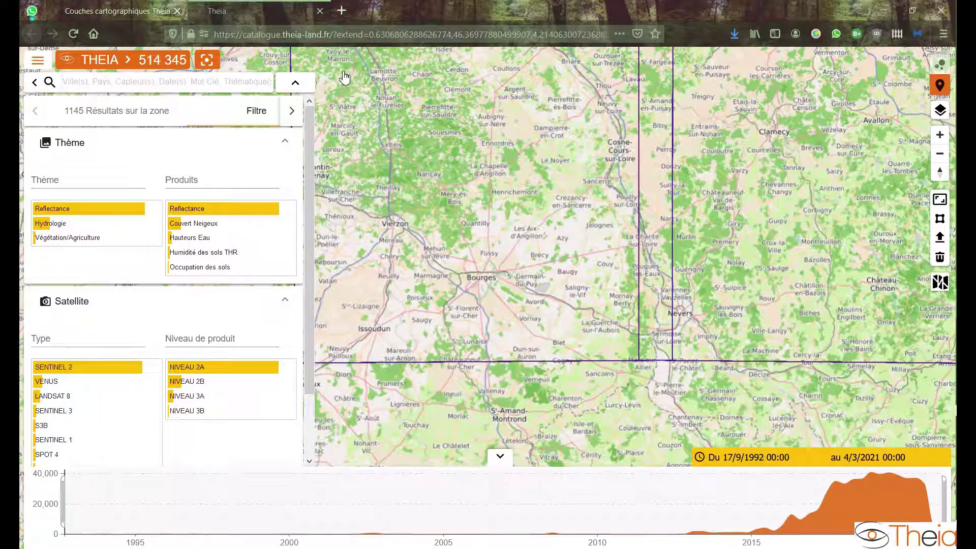
{"action": "left_click", "coordinate": [939, 205]}
{"action": "left_click", "coordinate": [332, 105]}
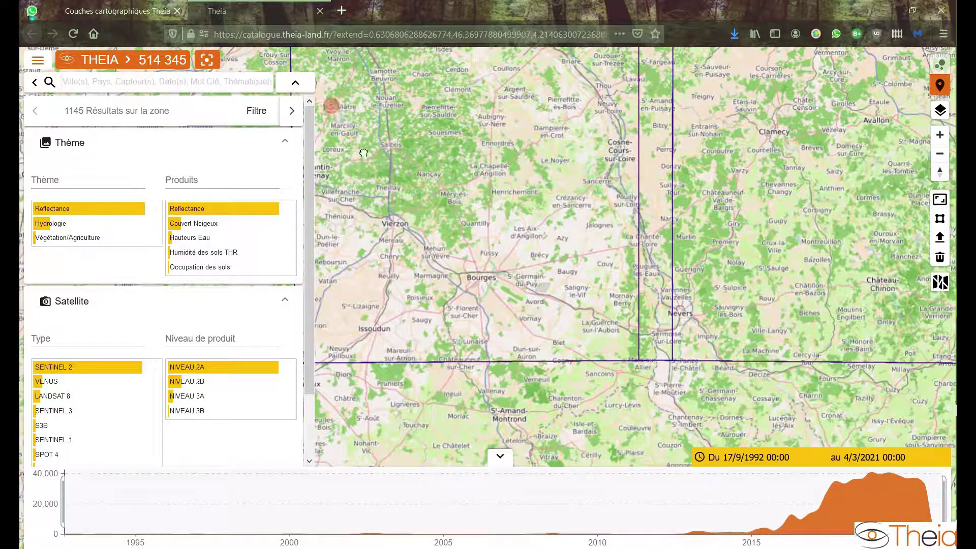
{"action": "left_click", "coordinate": [604, 326]}
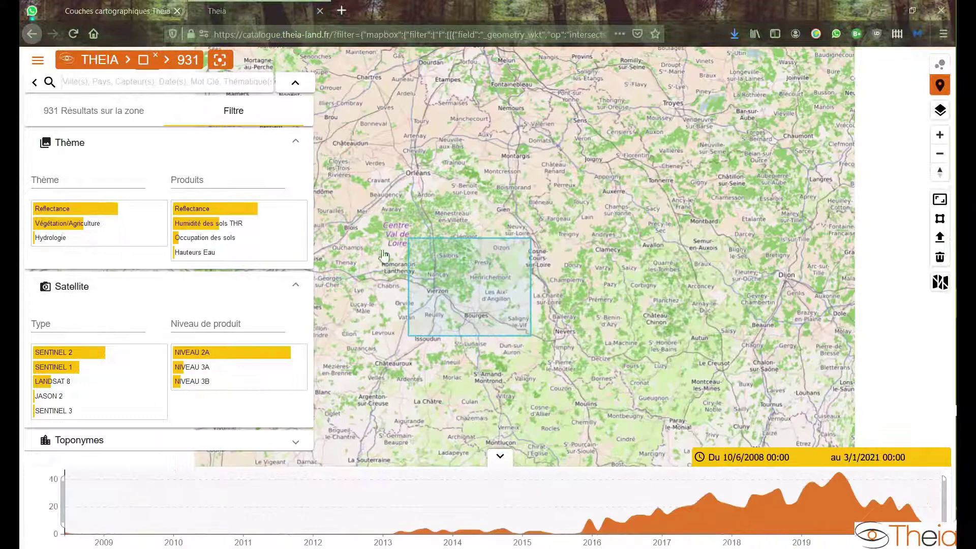
Step: Filter the catalogue by the product Occupation des sols and download a 2019-01-01 product from the results
{"action": "mouse_move", "coordinate": [225, 244]}
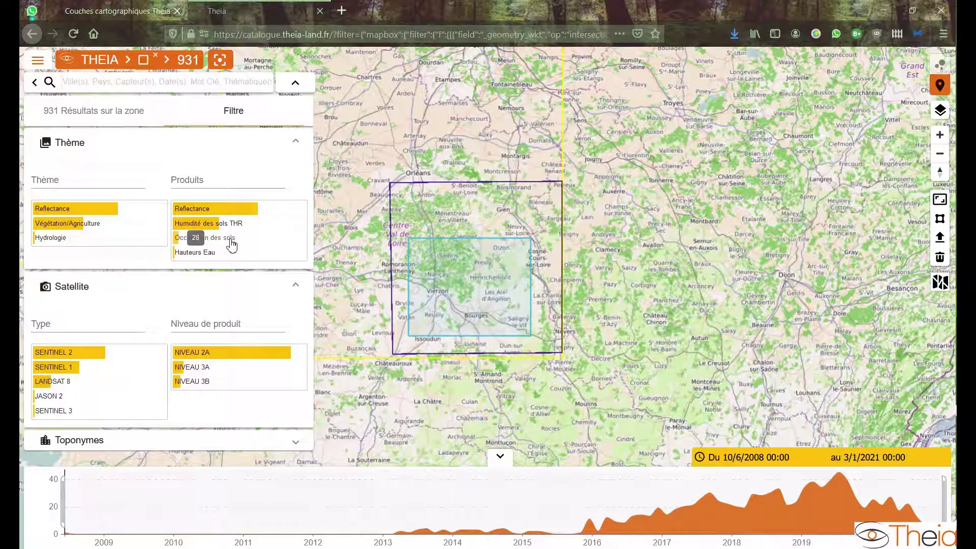
{"action": "left_click", "coordinate": [240, 244]}
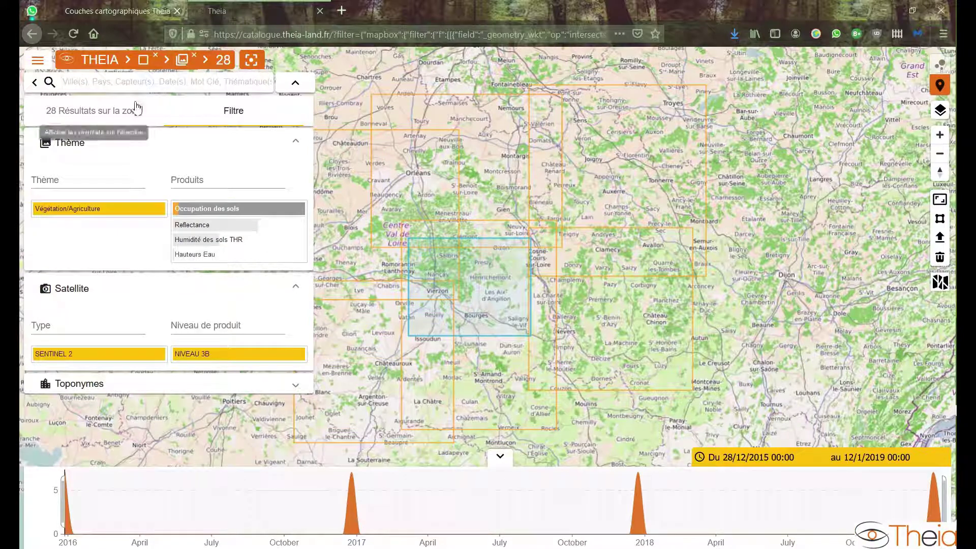
{"action": "left_click", "coordinate": [100, 115]}
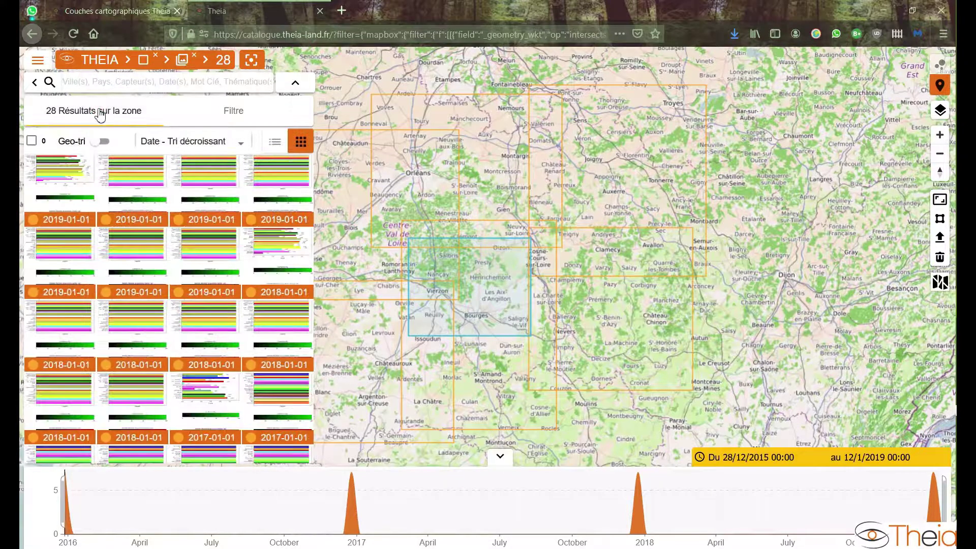
{"action": "mouse_move", "coordinate": [134, 270]}
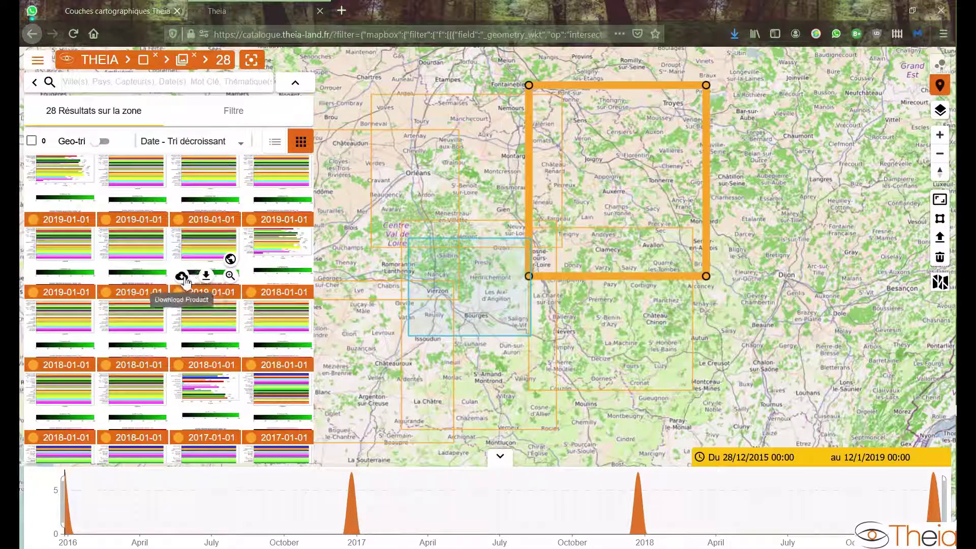
{"action": "left_click", "coordinate": [183, 279]}
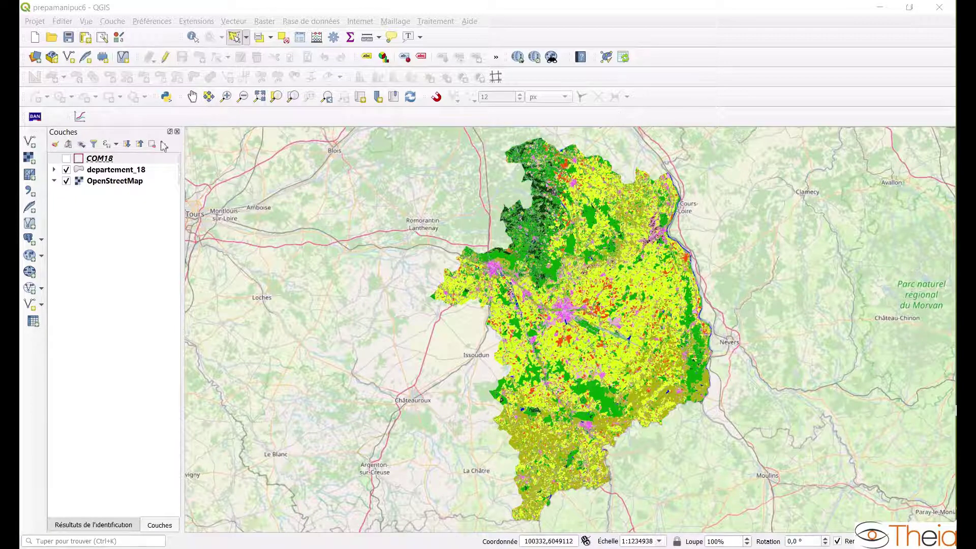
Step: In QGIS, open the attribute table of the departement_18 layer
{"action": "left_click", "coordinate": [133, 171]}
{"action": "right_click", "coordinate": [133, 174]}
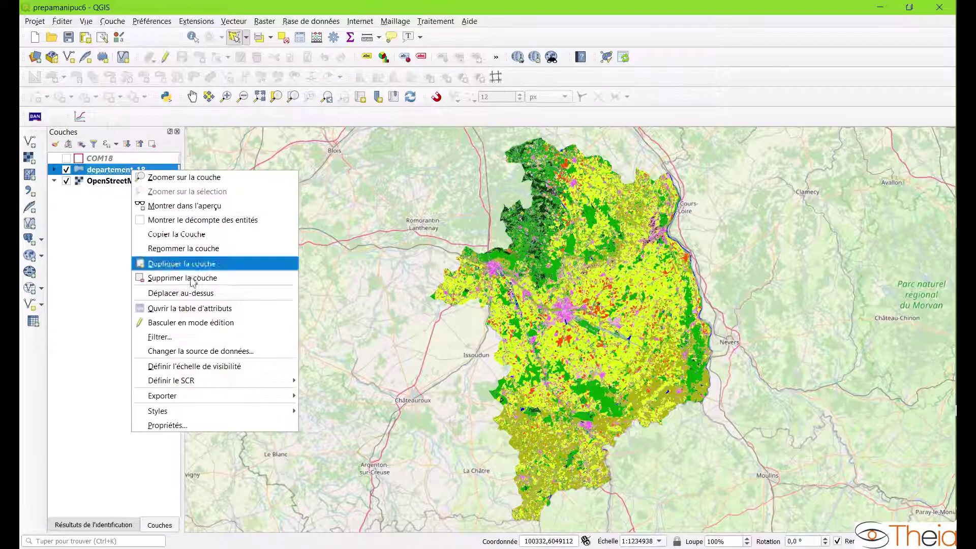
{"action": "left_click", "coordinate": [213, 314]}
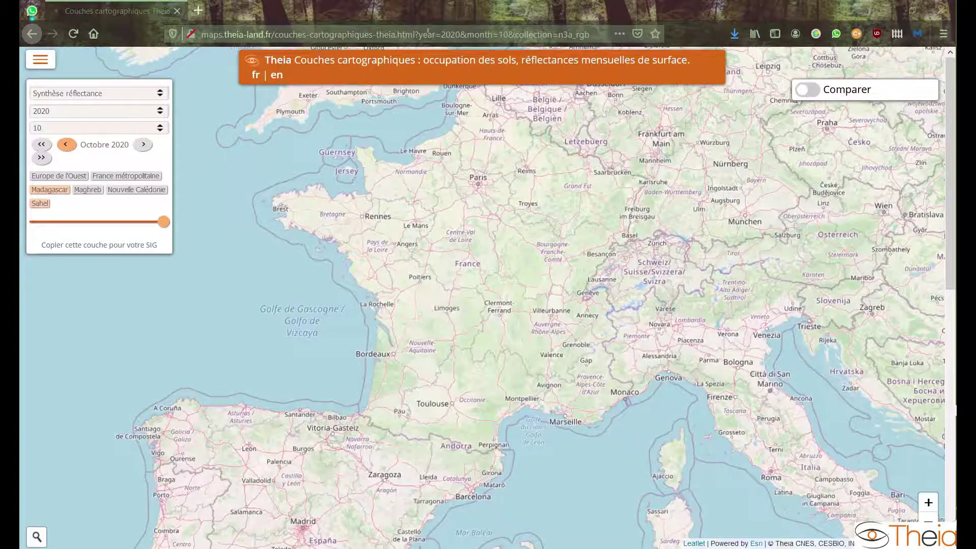
Step: On the Theia map site, follow the land-cover information to the Occupation du Sol map page and download the QGIS style files for OSO data
{"action": "left_click", "coordinate": [51, 61]}
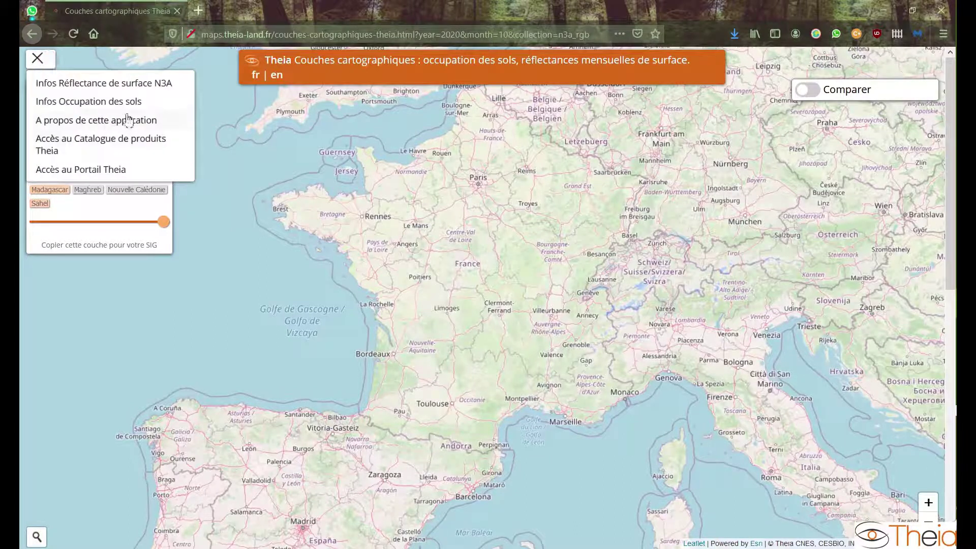
{"action": "left_click", "coordinate": [158, 101]}
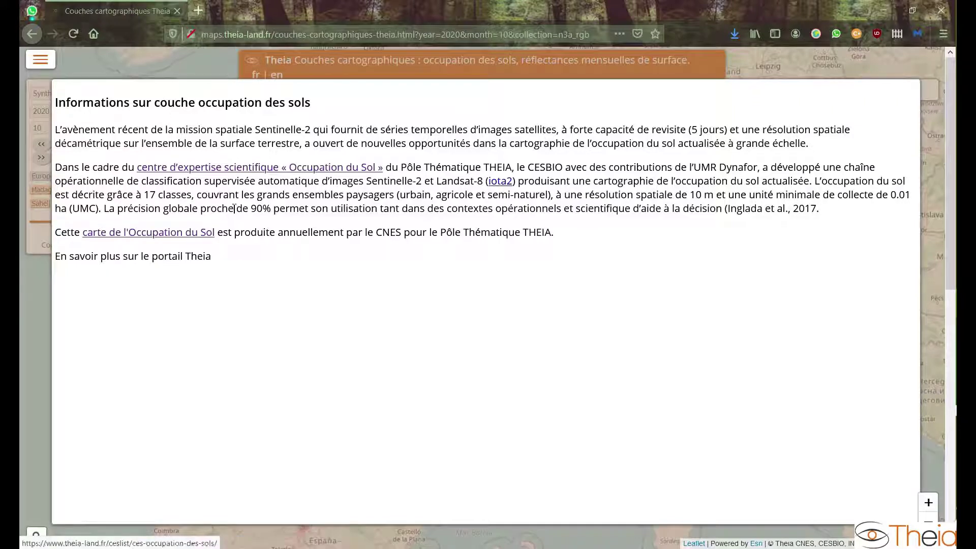
{"action": "left_click", "coordinate": [202, 236]}
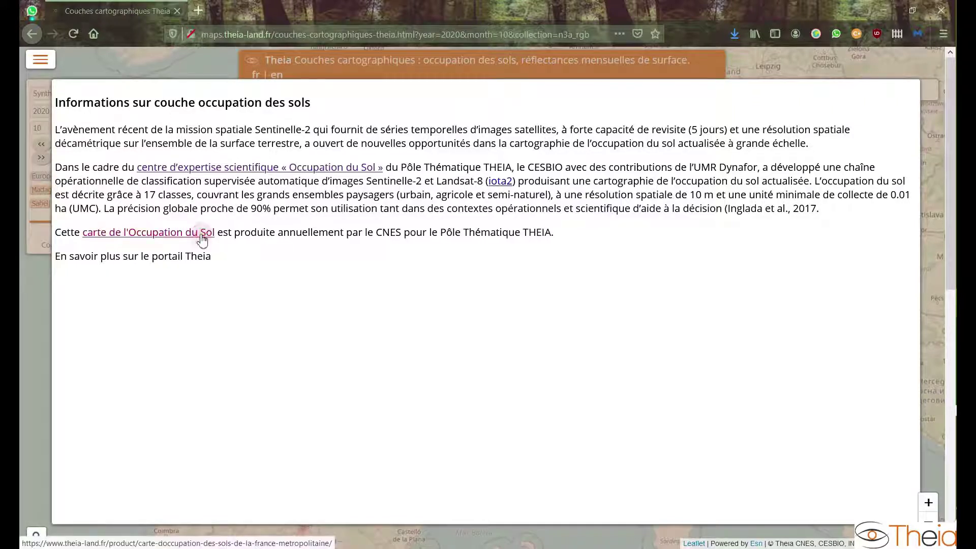
{"action": "scroll", "coordinate": [648, 340], "scroll_direction": "down", "scroll_amount": 7}
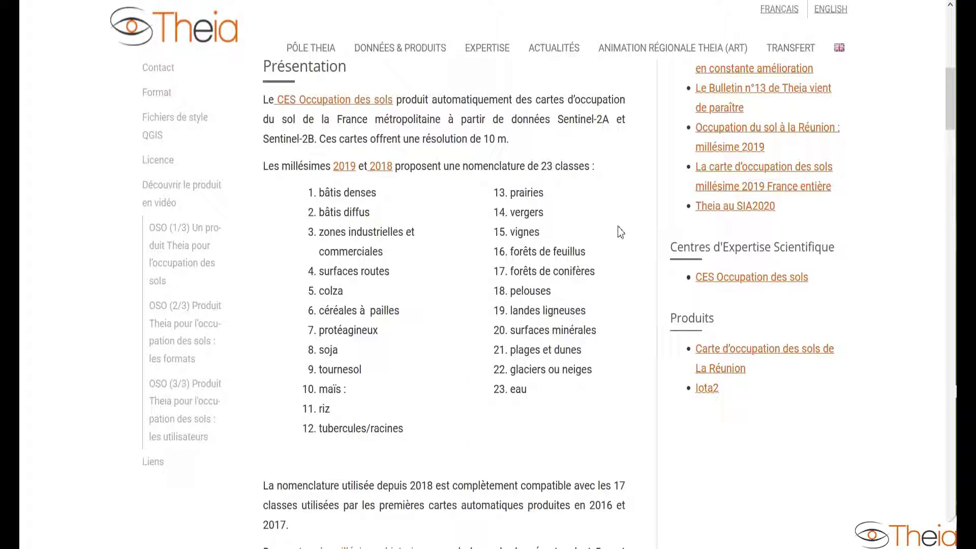
{"action": "scroll", "coordinate": [618, 234], "scroll_direction": "down", "scroll_amount": 10}
{"action": "scroll", "coordinate": [619, 237], "scroll_direction": "down", "scroll_amount": 15}
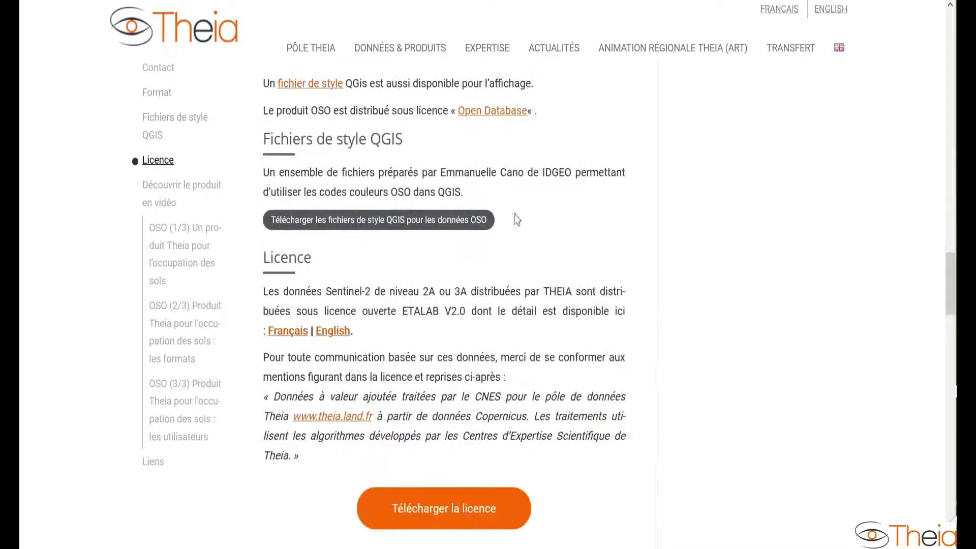
{"action": "left_click", "coordinate": [479, 228]}
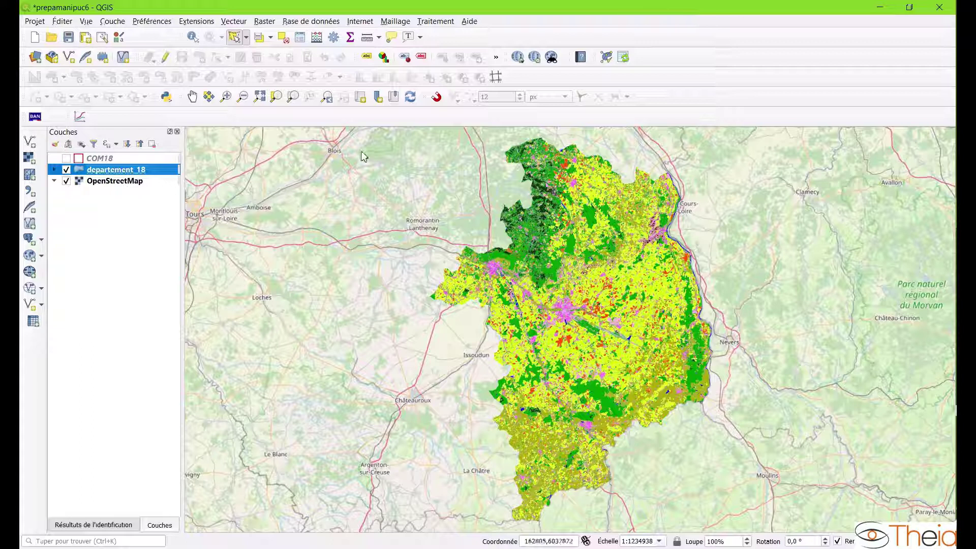
Step: In QGIS, make the COM18 layer visible, zoom to its extent and open its attribute table
{"action": "left_click", "coordinate": [66, 158]}
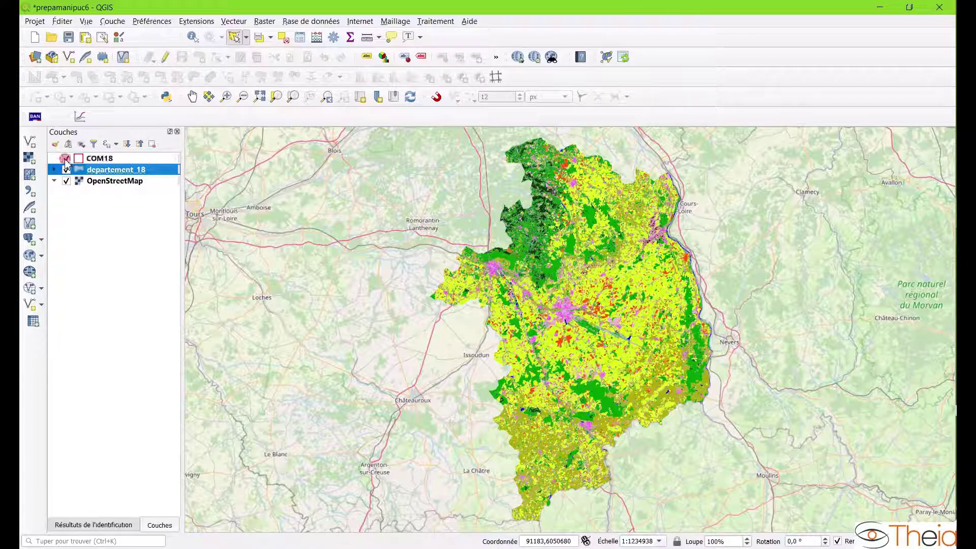
{"action": "right_click", "coordinate": [123, 160]}
{"action": "left_click", "coordinate": [143, 166]}
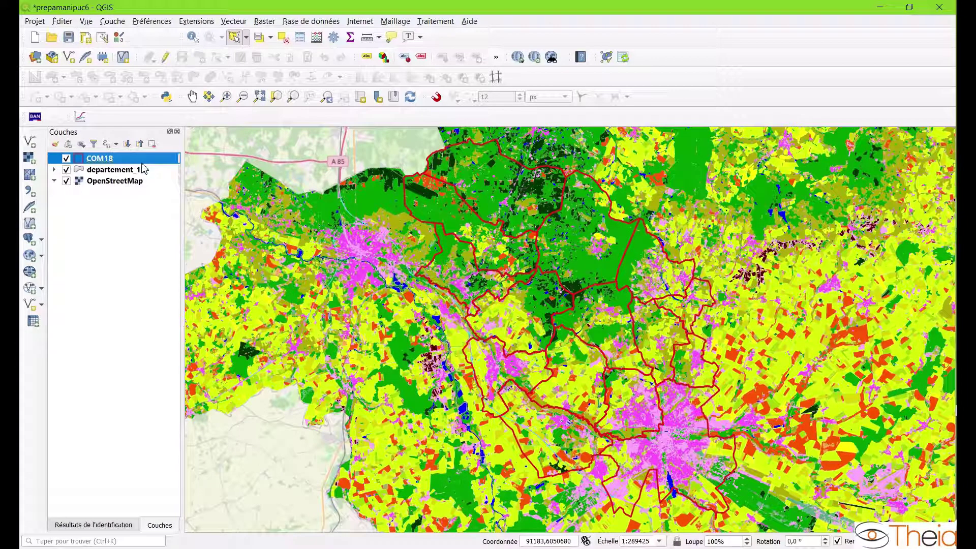
{"action": "right_click", "coordinate": [142, 165]}
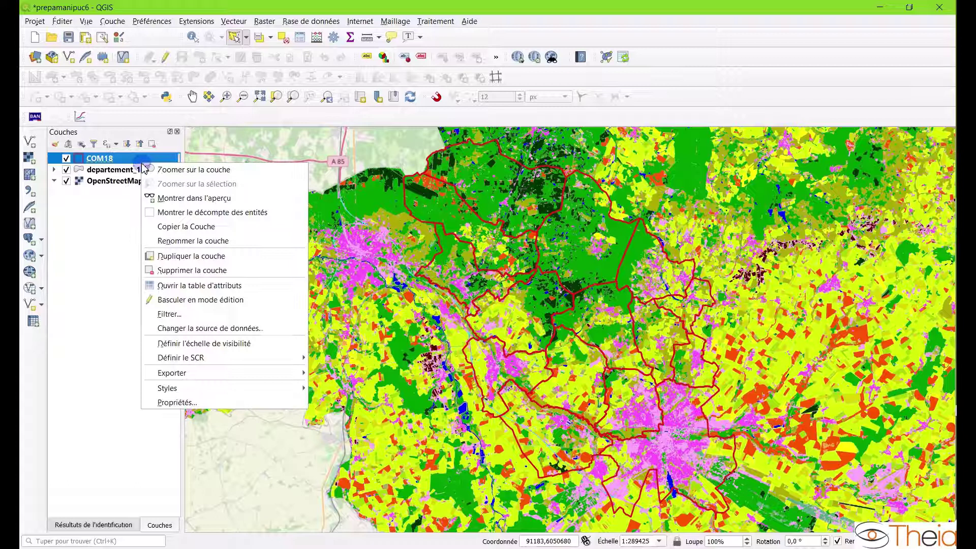
{"action": "left_click", "coordinate": [199, 287]}
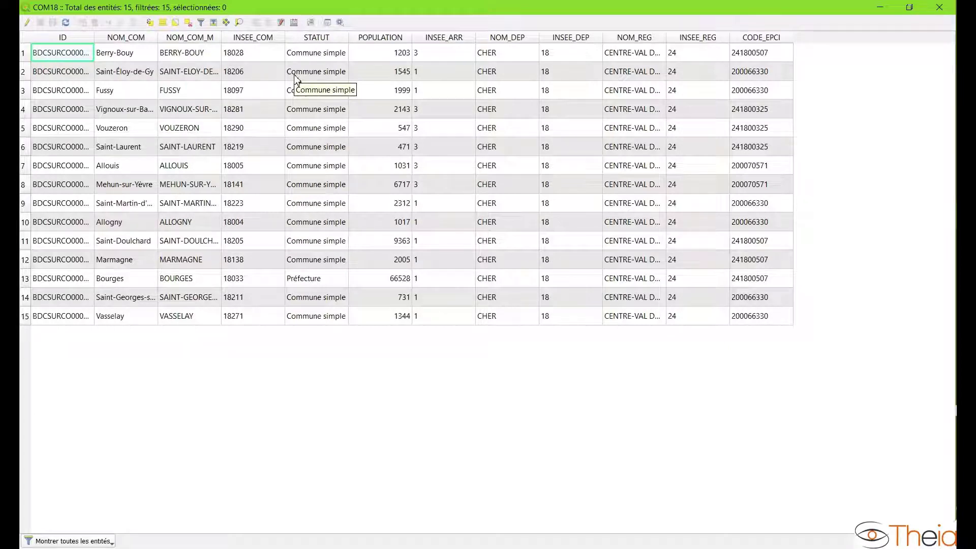
Step: Define a new field SURCOMM2 in the field calculator as a decimal number (réel) with precision 2
{"action": "left_click", "coordinate": [299, 23]}
{"action": "left_click_drag", "start_coordinate": [358, 93], "coordinate": [283, 81]}
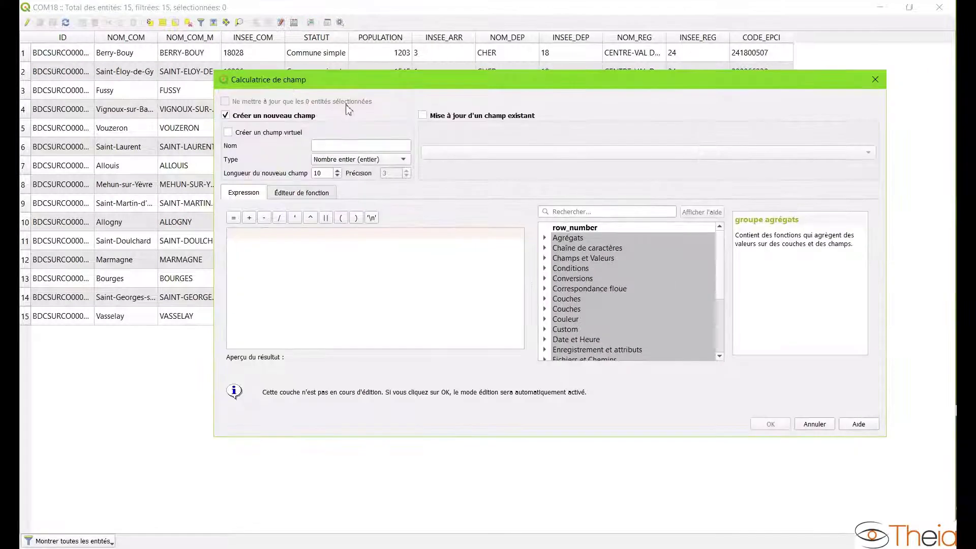
{"action": "left_click", "coordinate": [352, 146]}
{"action": "type", "text": "SURCOMM2"}
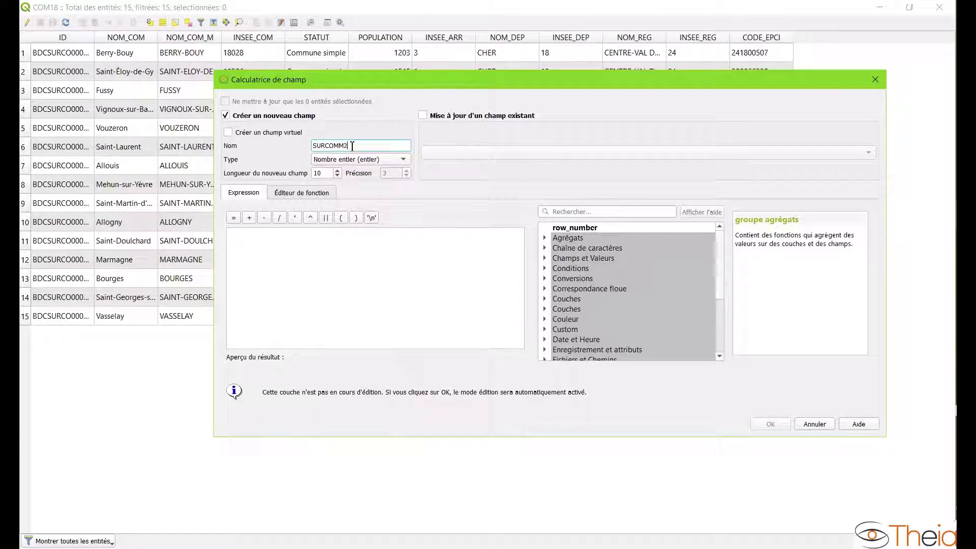
{"action": "left_click", "coordinate": [378, 160]}
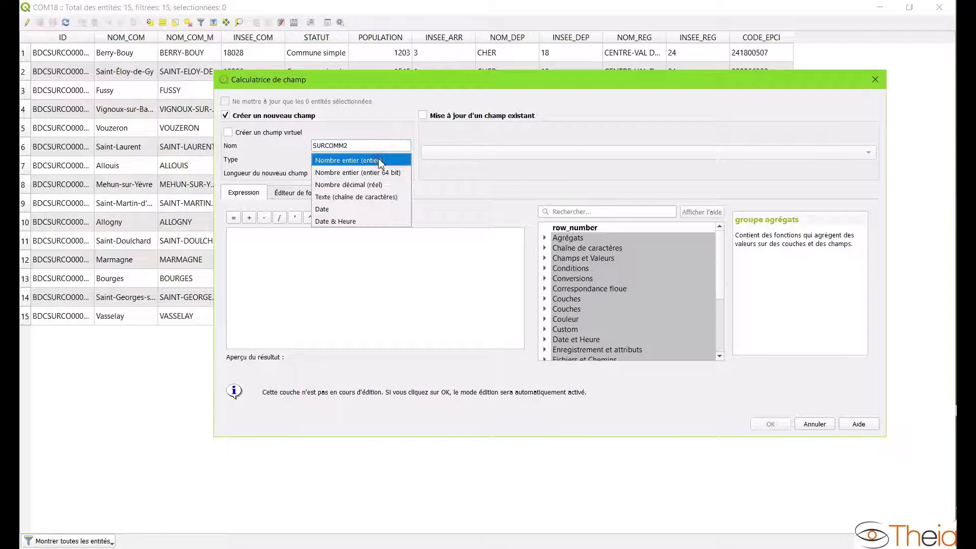
{"action": "left_click", "coordinate": [405, 184]}
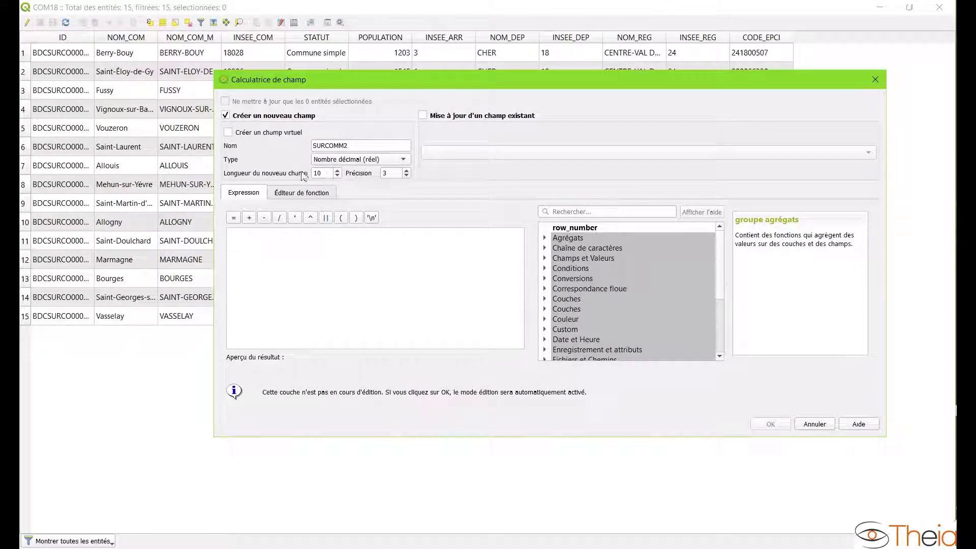
{"action": "left_click", "coordinate": [389, 173]}
{"action": "type", "text": "2"}
Step: Fill the new SURCOMM2 field with the $area geometry function and save the COM18 layer edits
{"action": "left_click", "coordinate": [436, 237]}
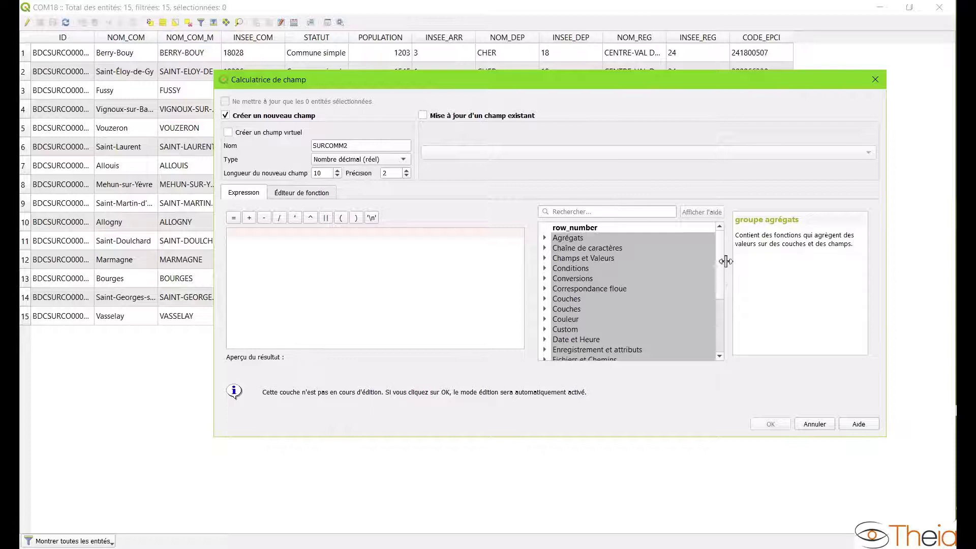
{"action": "left_click_drag", "start_coordinate": [720, 253], "coordinate": [720, 295]}
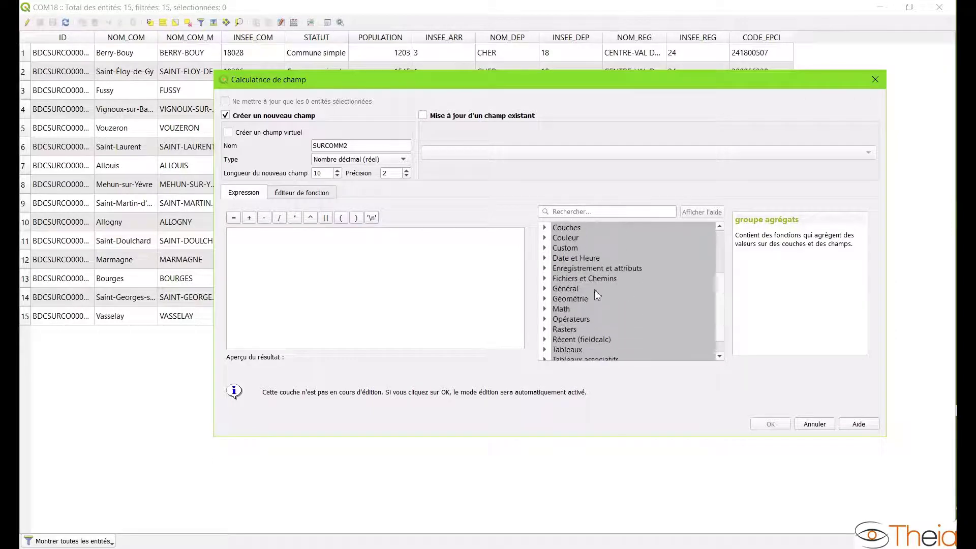
{"action": "left_click", "coordinate": [544, 298]}
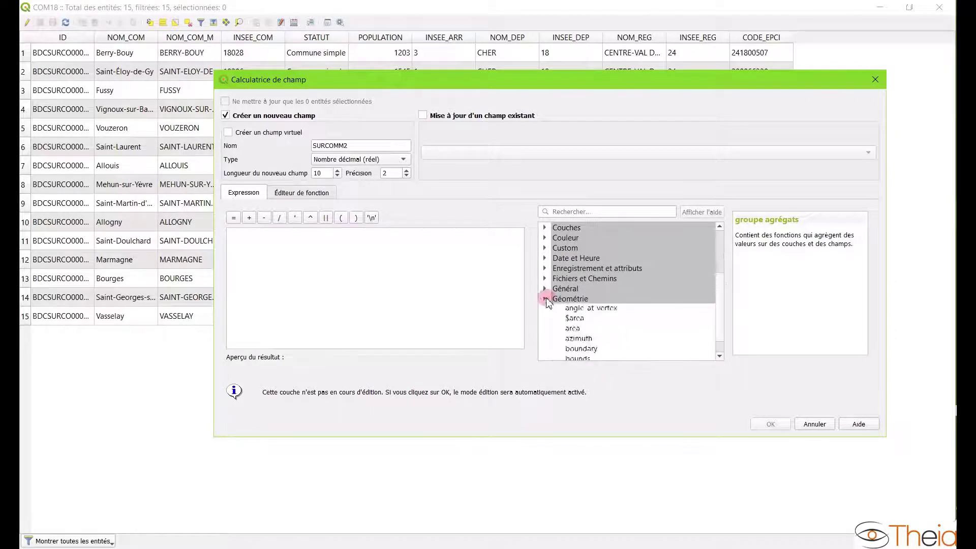
{"action": "left_click", "coordinate": [591, 320]}
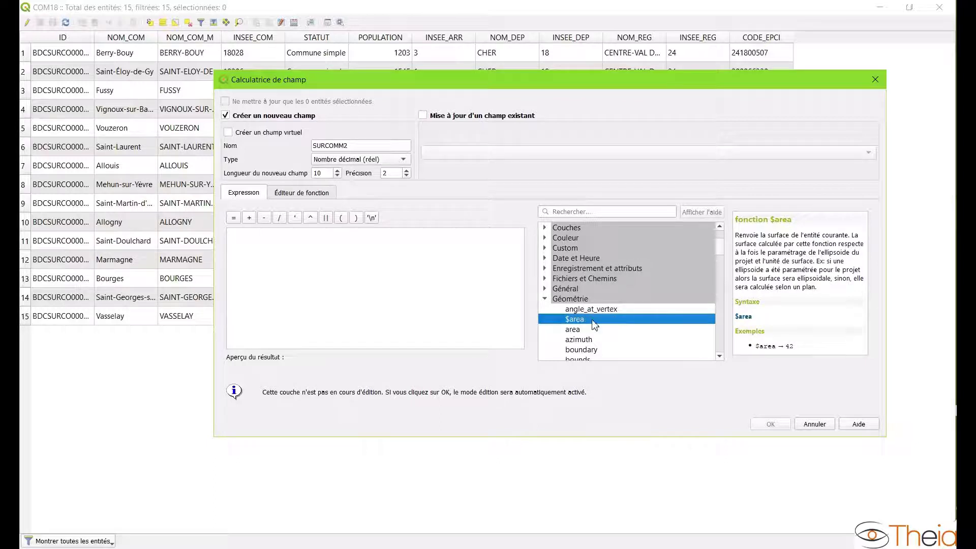
{"action": "double_click", "coordinate": [592, 321]}
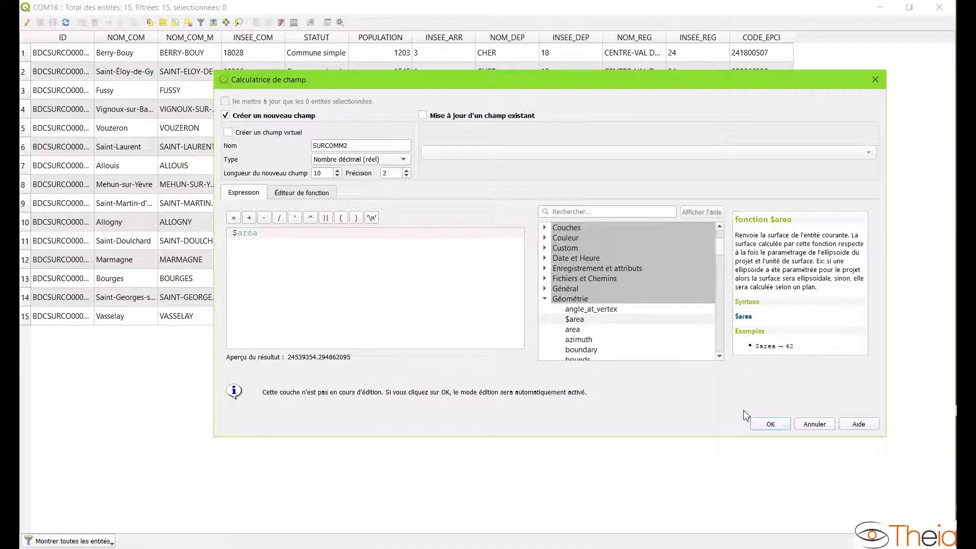
{"action": "left_click", "coordinate": [766, 424]}
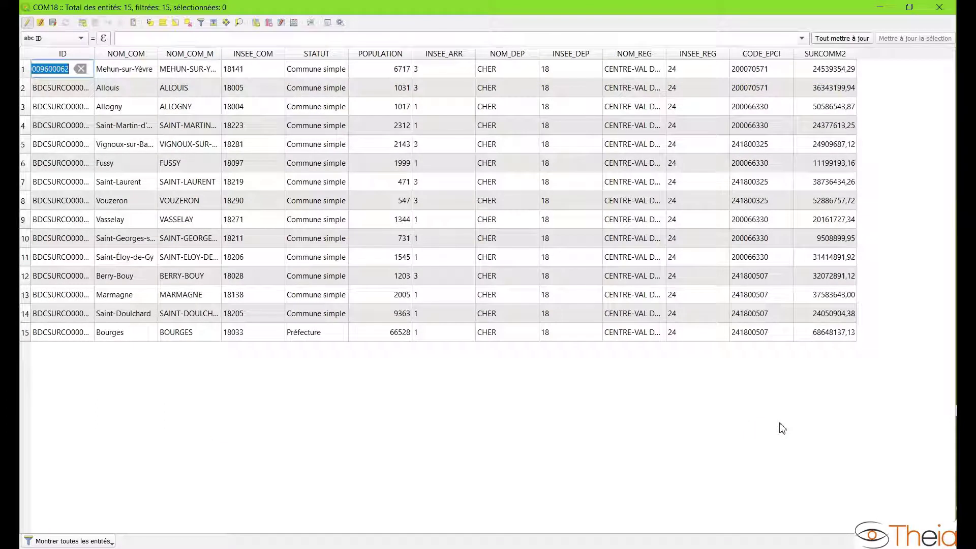
{"action": "left_click", "coordinate": [53, 23]}
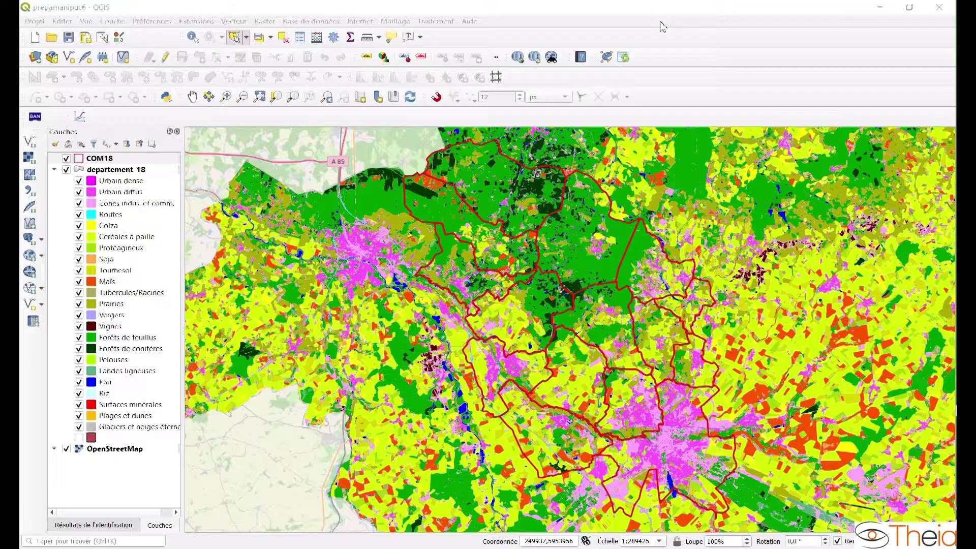
Step: Set up a vector Intersection with departement_18 as the source layer and COM18 as the overlay layer
{"action": "left_click", "coordinate": [656, 15]}
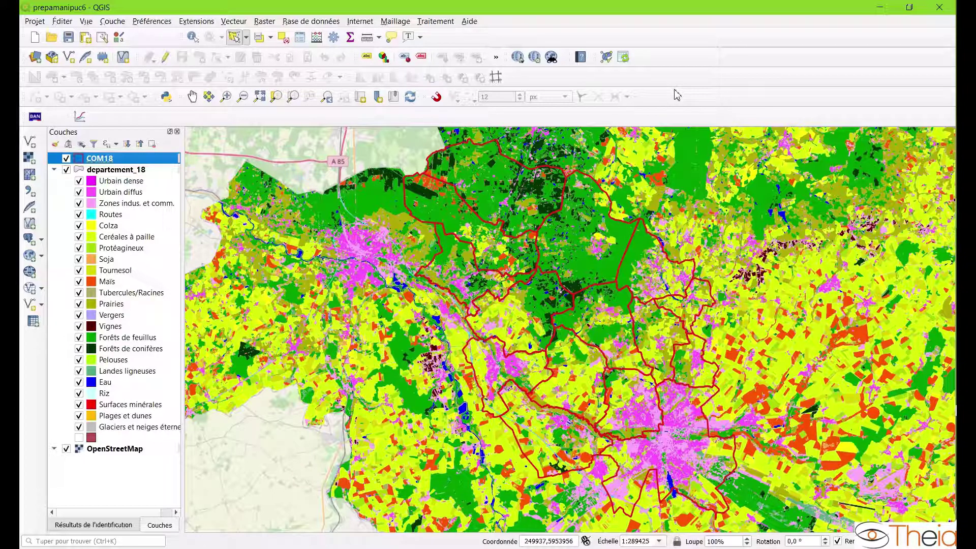
{"action": "left_click", "coordinate": [234, 22]}
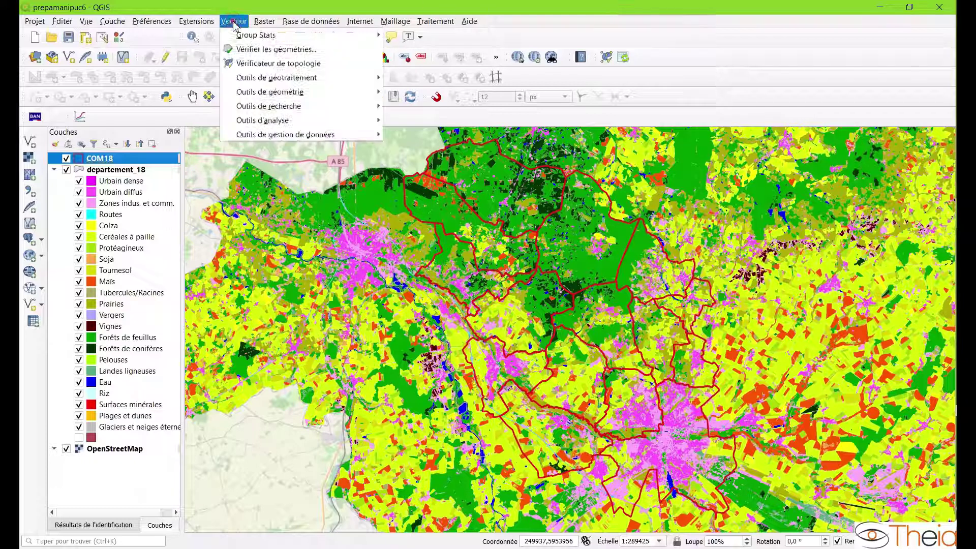
{"action": "mouse_move", "coordinate": [295, 79]}
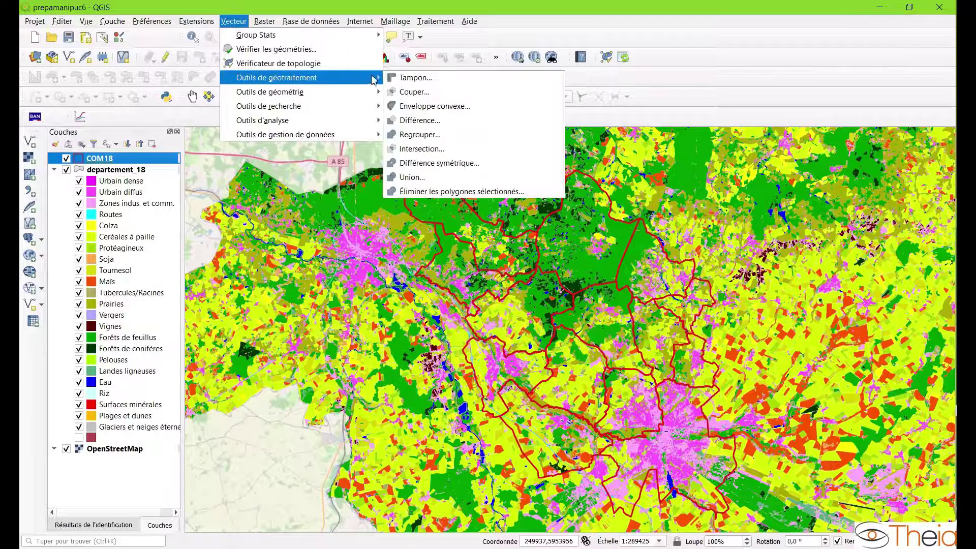
{"action": "left_click", "coordinate": [485, 149]}
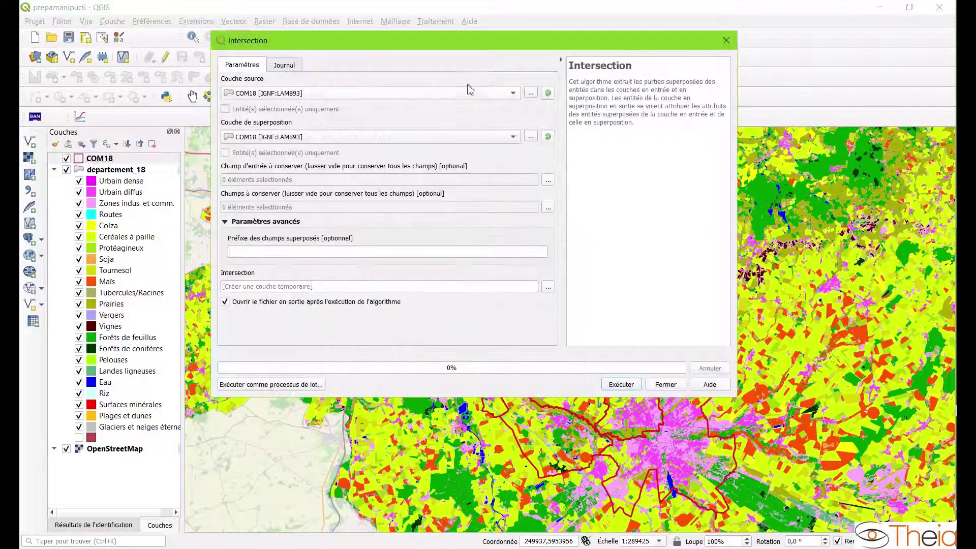
{"action": "left_click_drag", "start_coordinate": [452, 44], "coordinate": [506, 83]}
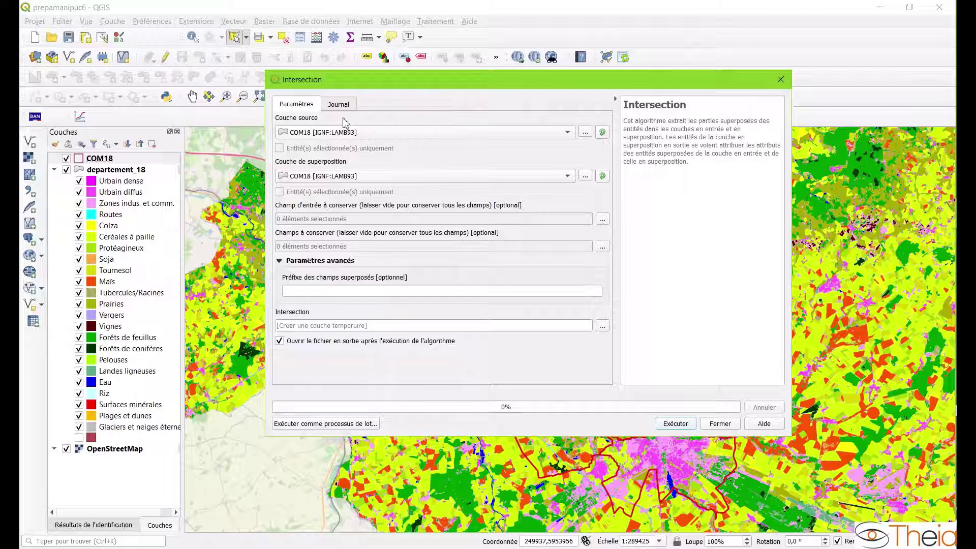
{"action": "left_click", "coordinate": [567, 133]}
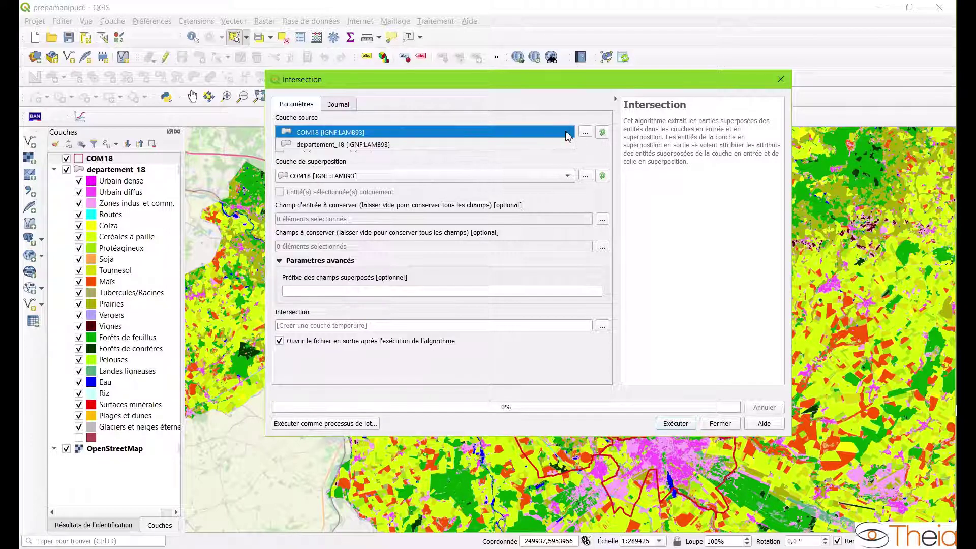
{"action": "left_click", "coordinate": [417, 144]}
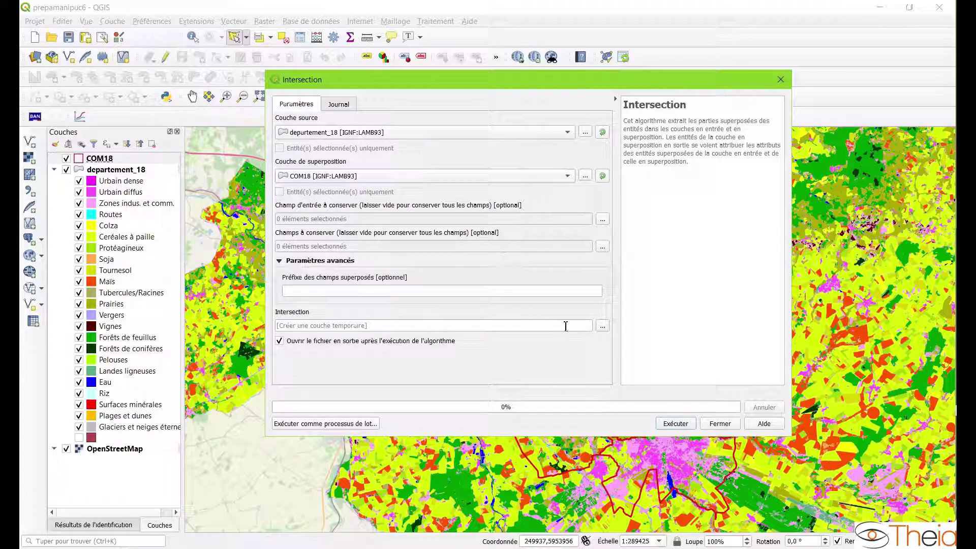
Step: Save the intersection output as the shapefile com_OSO in the UC6 folder and run the algorithm
{"action": "left_click", "coordinate": [603, 327]}
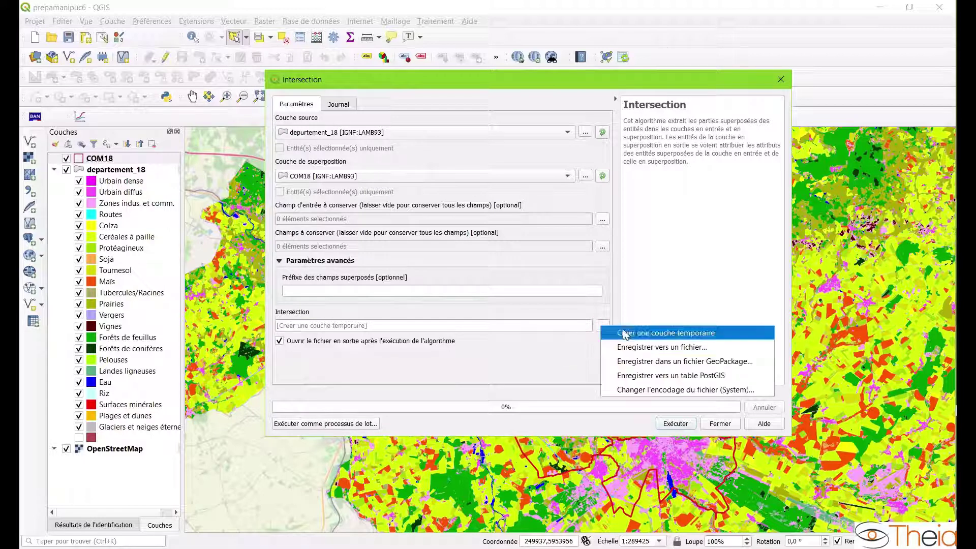
{"action": "left_click", "coordinate": [647, 349]}
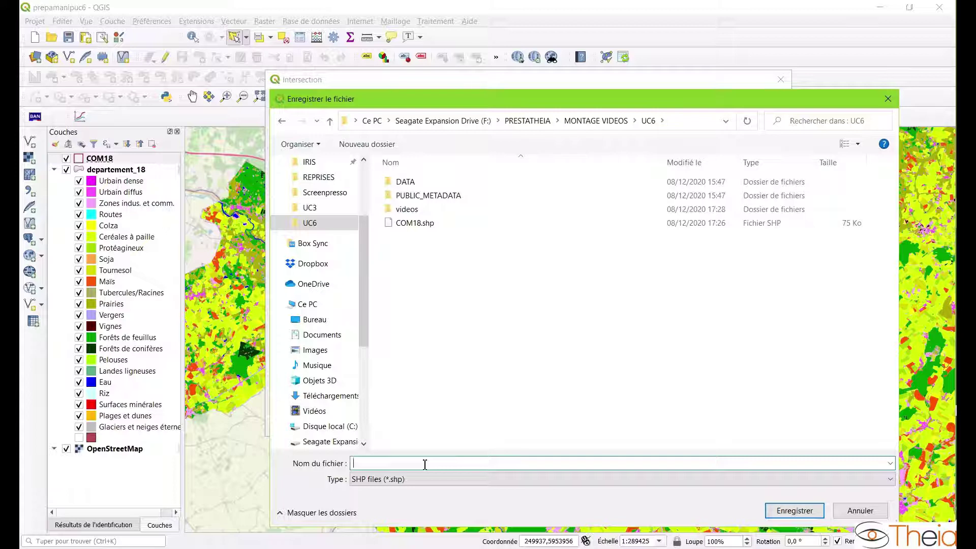
{"action": "type", "text": "com"}
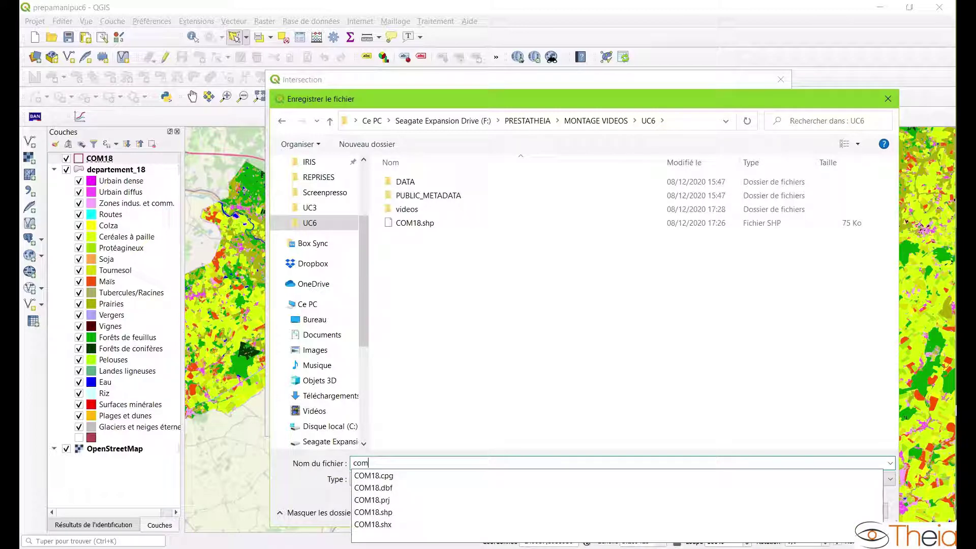
{"action": "type", "text": "_OSO"}
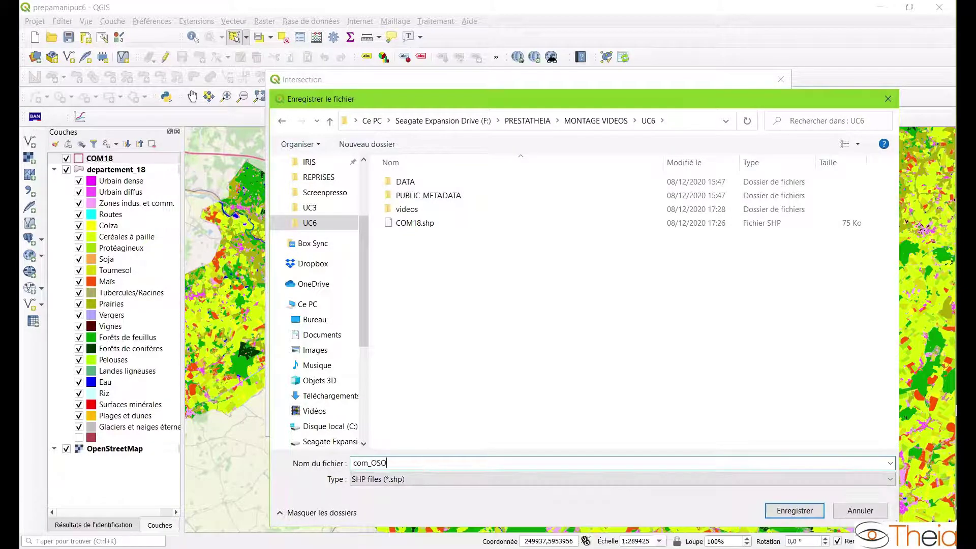
{"action": "left_click", "coordinate": [795, 510]}
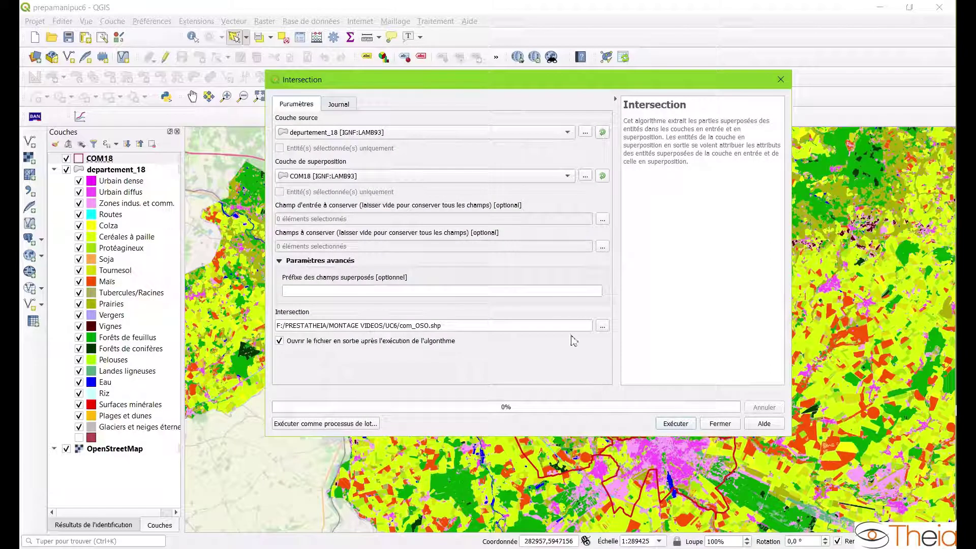
{"action": "left_click", "coordinate": [689, 424]}
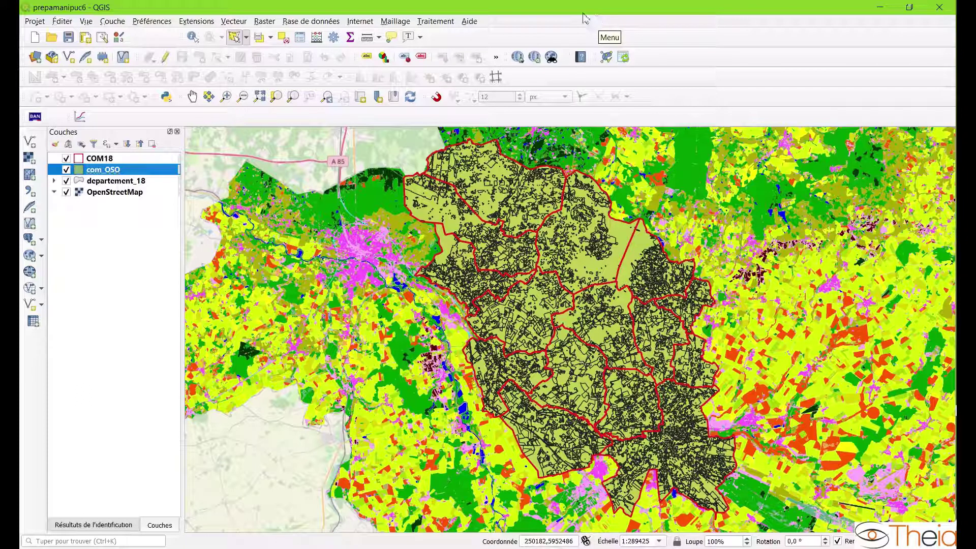
Step: In the com_OSO attribute table's field calculator, define a new field PARTCOM as a decimal number (réel) with precision 2
{"action": "left_click", "coordinate": [65, 159]}
{"action": "left_click", "coordinate": [66, 158]}
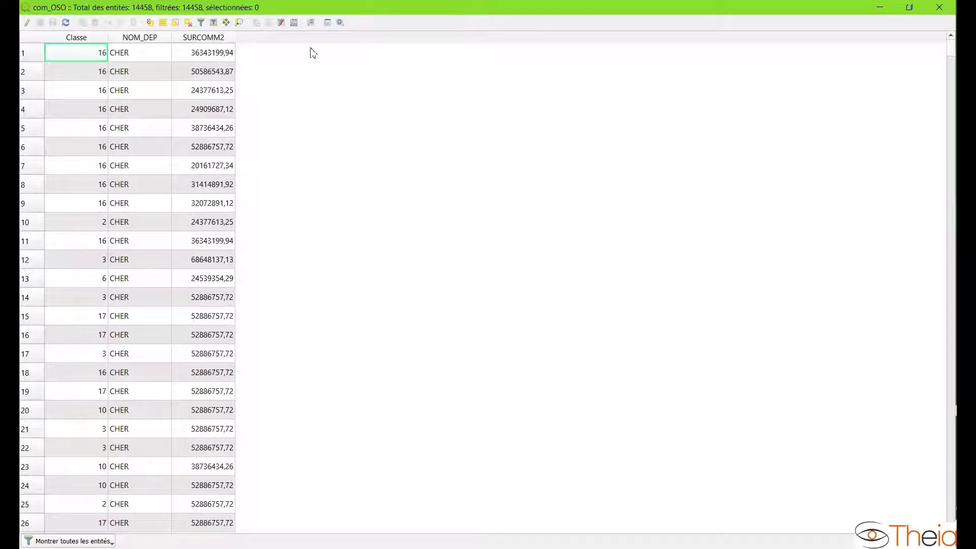
{"action": "left_click", "coordinate": [294, 24]}
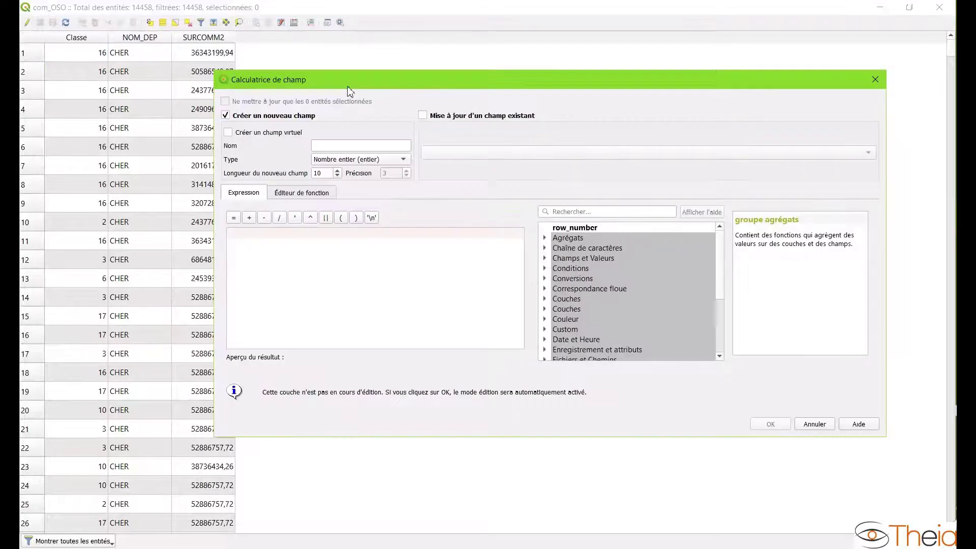
{"action": "left_click_drag", "start_coordinate": [435, 68], "coordinate": [435, 68]}
{"action": "left_click", "coordinate": [416, 129]}
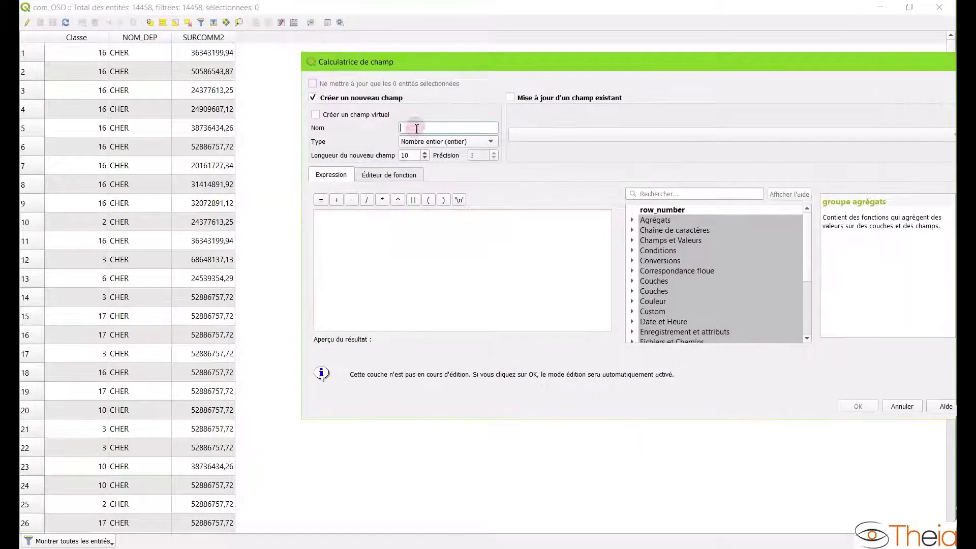
{"action": "type", "text": "PARTCOM"}
{"action": "left_click", "coordinate": [490, 143]}
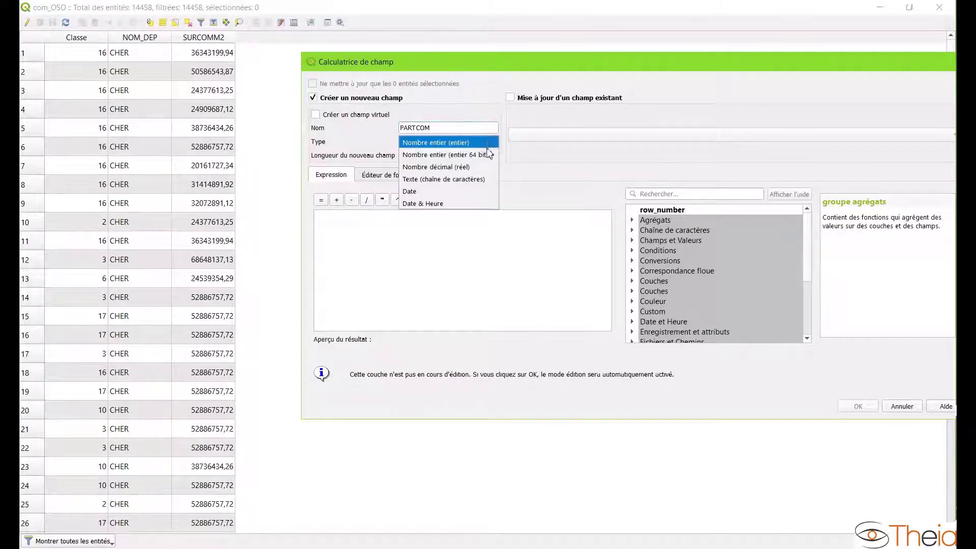
{"action": "left_click", "coordinate": [488, 166]}
{"action": "left_click", "coordinate": [482, 158]}
{"action": "double_click", "coordinate": [482, 158]}
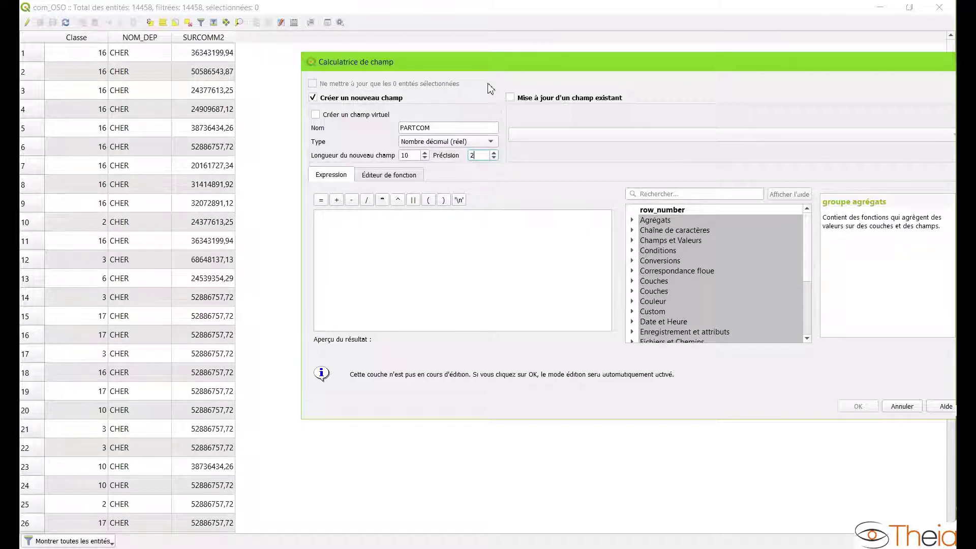
{"action": "type", "text": "2"}
Step: Build the PARTCOM expression by dividing the $area geometry function by the SURCOMM2 field
{"action": "left_click_drag", "start_coordinate": [808, 235], "coordinate": [812, 279]}
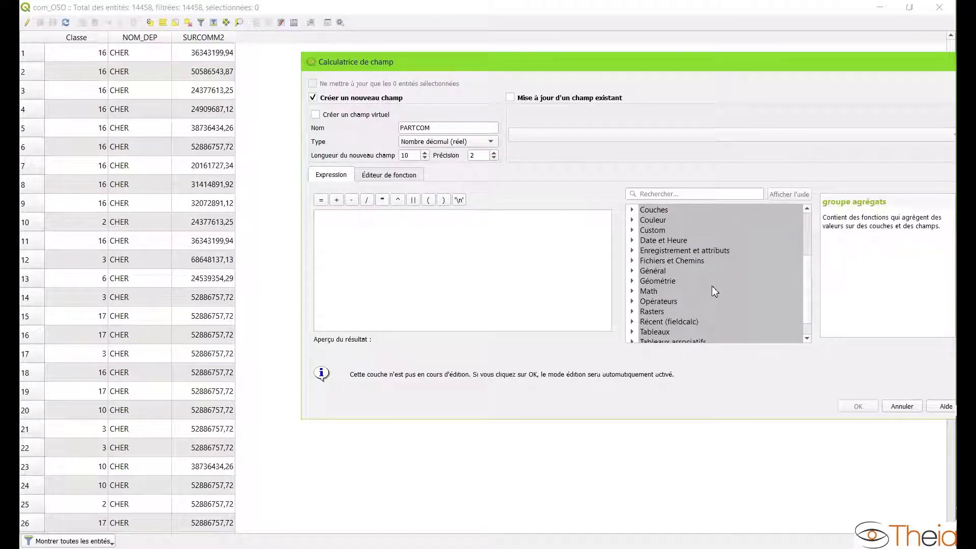
{"action": "left_click", "coordinate": [632, 281]}
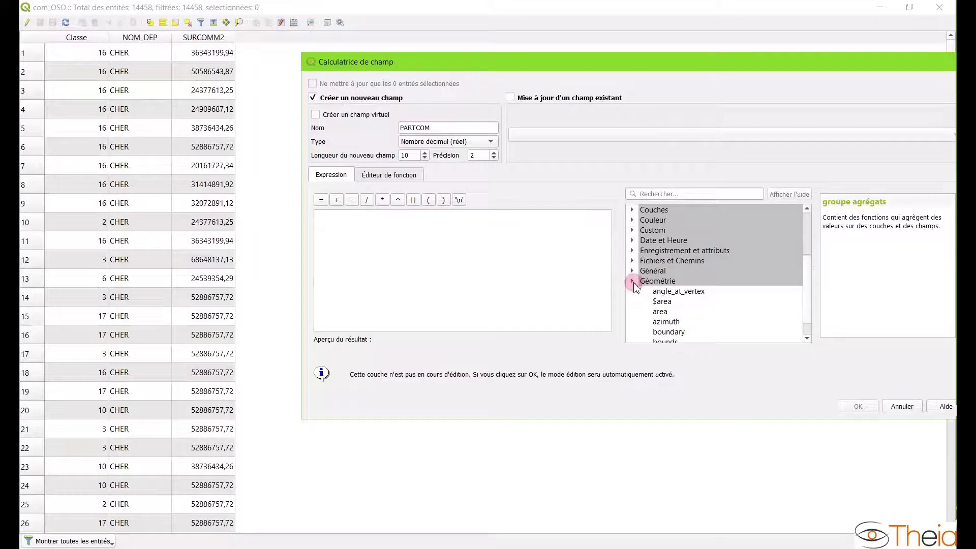
{"action": "double_click", "coordinate": [674, 304]}
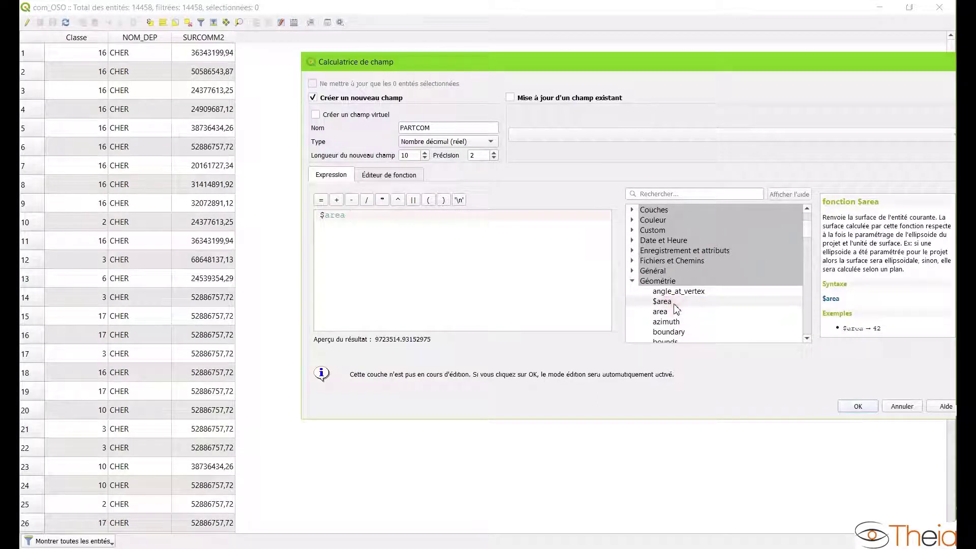
{"action": "double_click", "coordinate": [366, 200]}
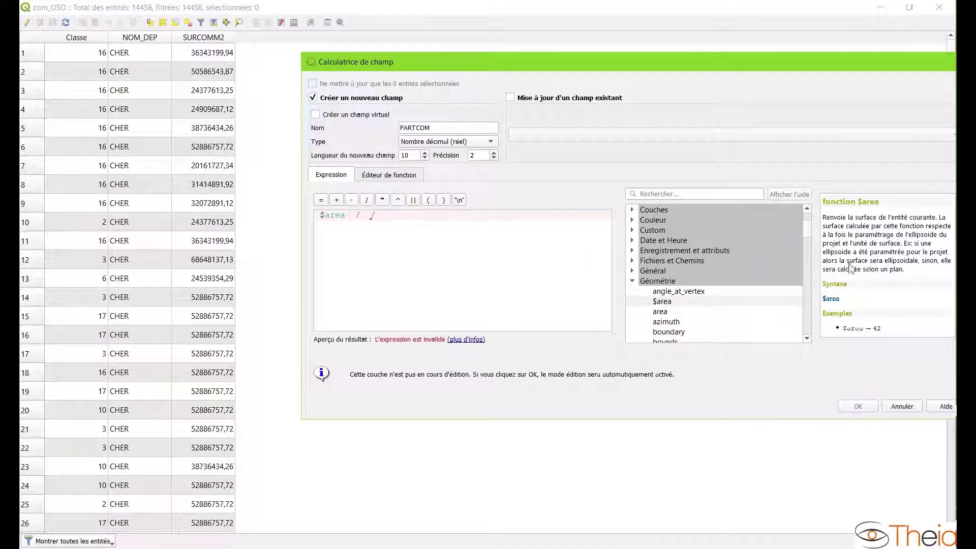
{"action": "left_click_drag", "start_coordinate": [413, 218], "coordinate": [369, 220]}
{"action": "key", "text": "BackSpace"}
{"action": "scroll", "coordinate": [807, 232], "scroll_direction": "up", "scroll_amount": 3}
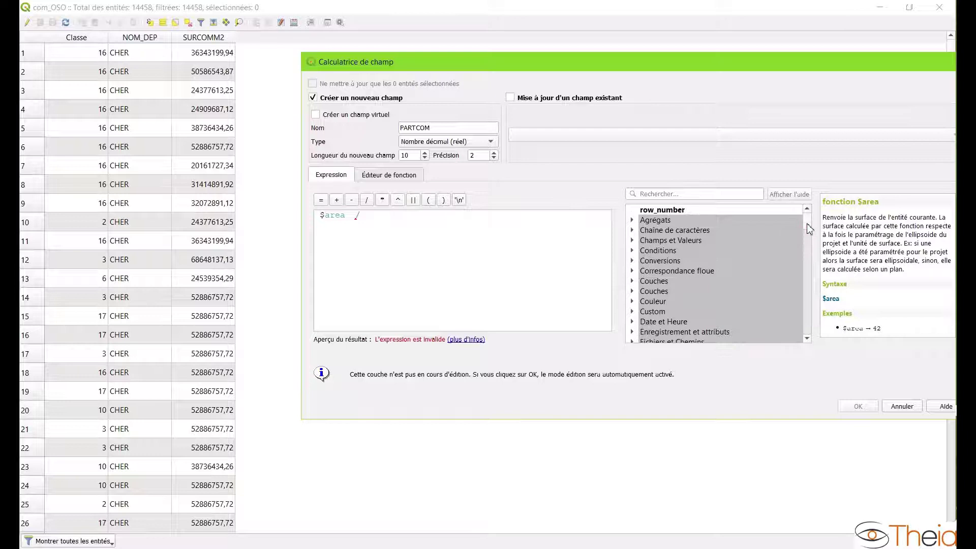
{"action": "left_click", "coordinate": [632, 241]}
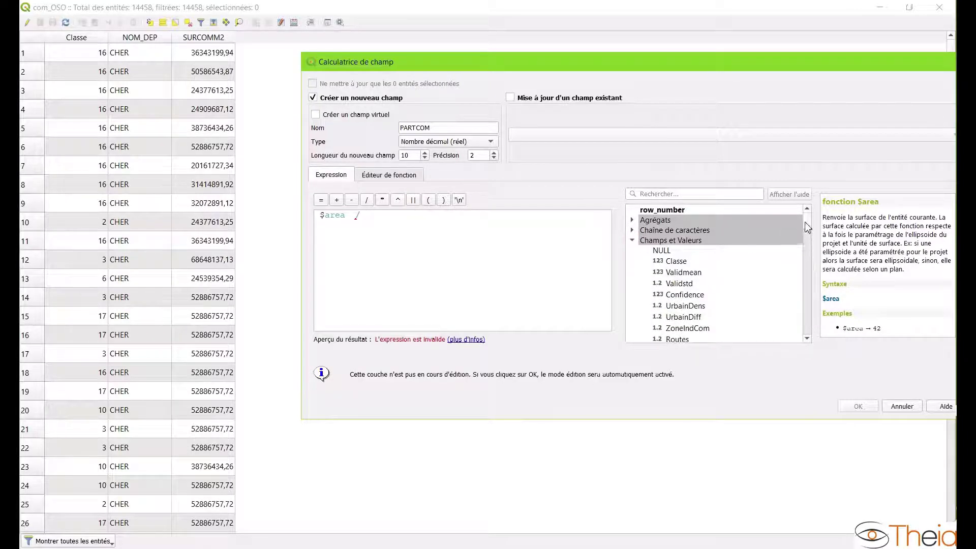
{"action": "scroll", "coordinate": [808, 256], "scroll_direction": "down", "scroll_amount": 10}
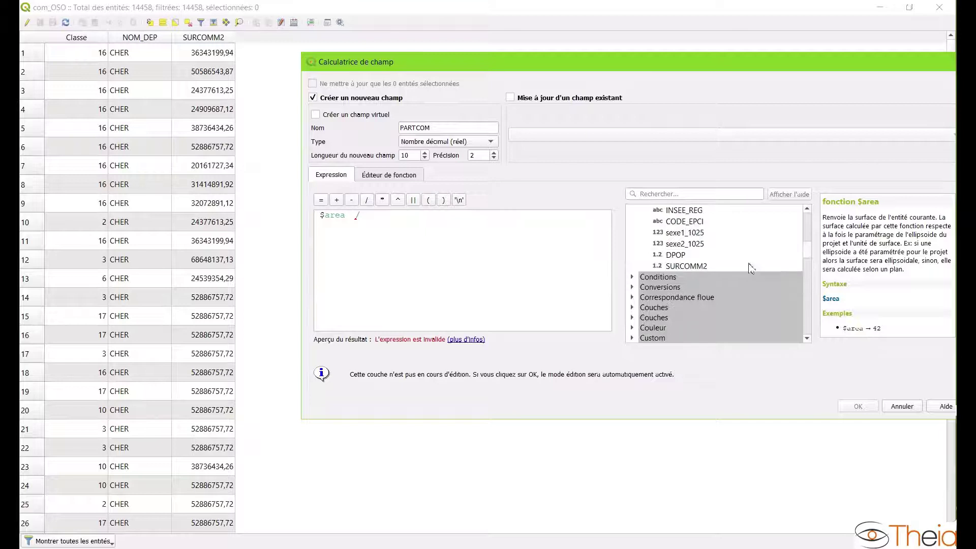
{"action": "double_click", "coordinate": [707, 266]}
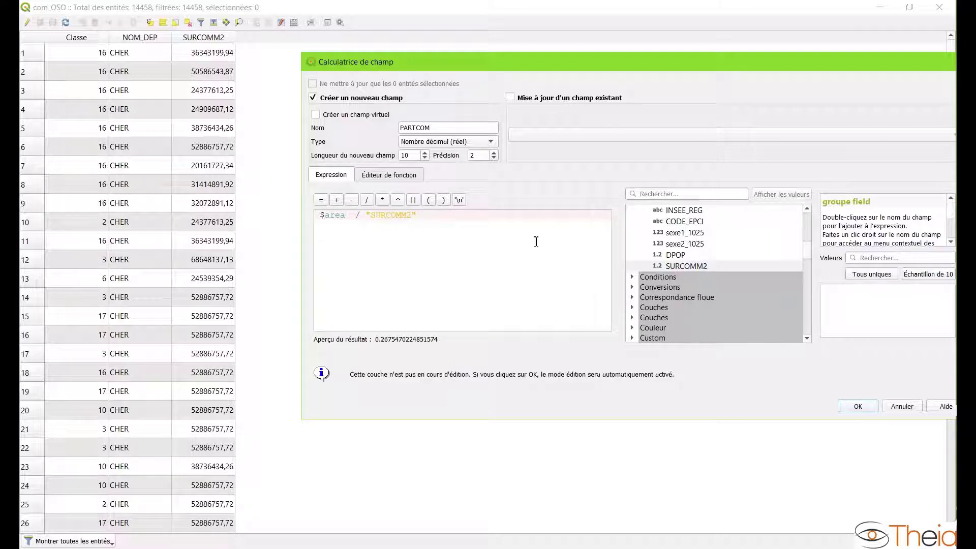
Step: Multiply the PARTCOM expression by 100, apply the calculation and save the com_OSO layer edits
{"action": "left_click", "coordinate": [383, 200]}
{"action": "type", "text": "100"}
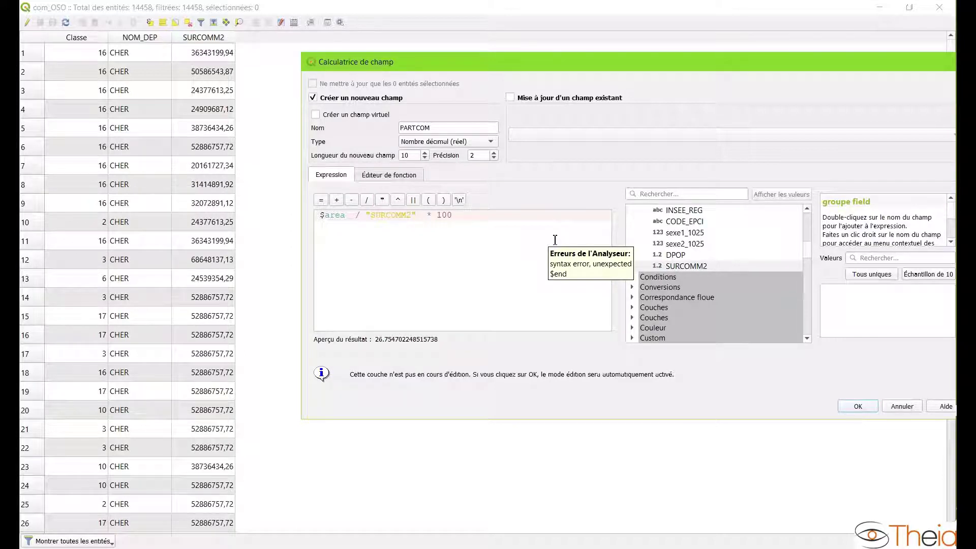
{"action": "left_click", "coordinate": [859, 406]}
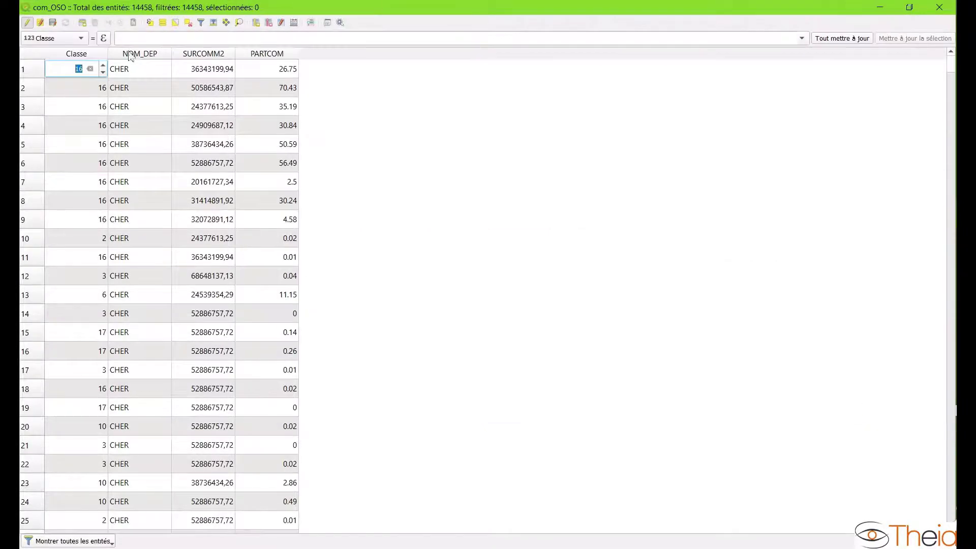
{"action": "left_click", "coordinate": [53, 23]}
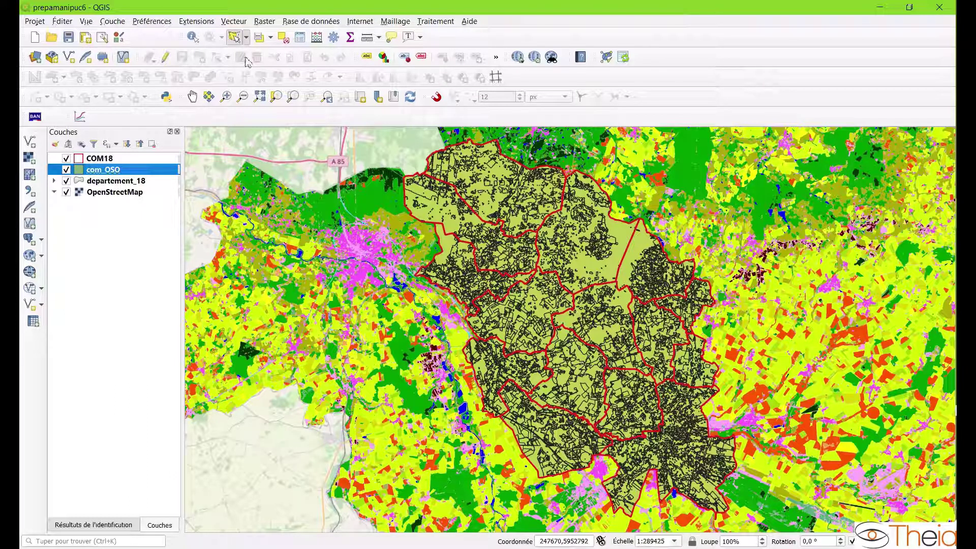
Step: Go to the extension manager, locate Group Stats among the vector tools and open its window
{"action": "left_click", "coordinate": [192, 23]}
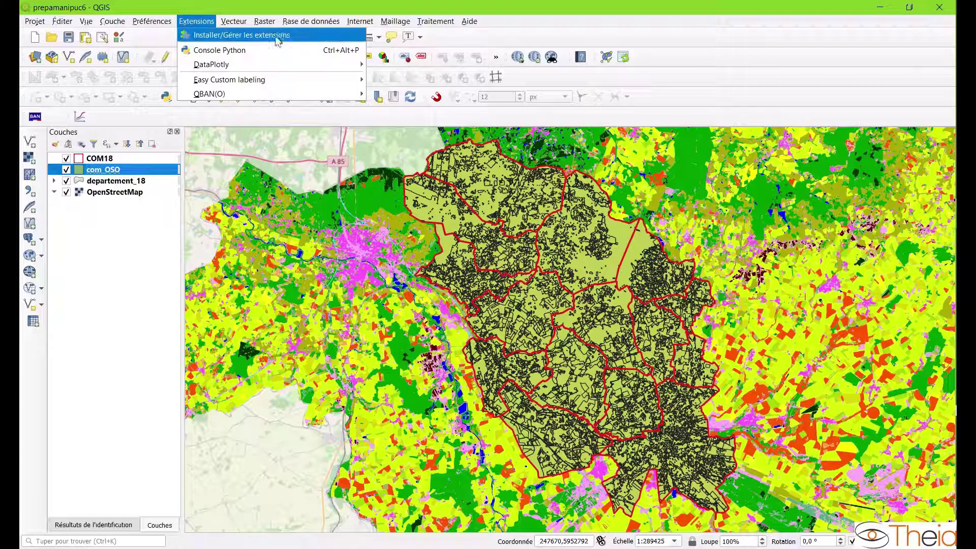
{"action": "left_click", "coordinate": [321, 35]}
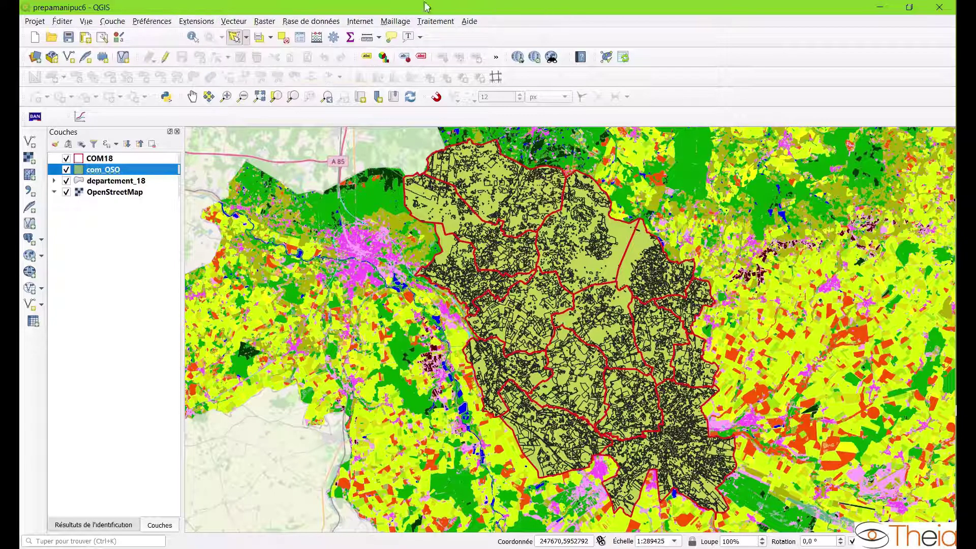
{"action": "left_click", "coordinate": [244, 21]}
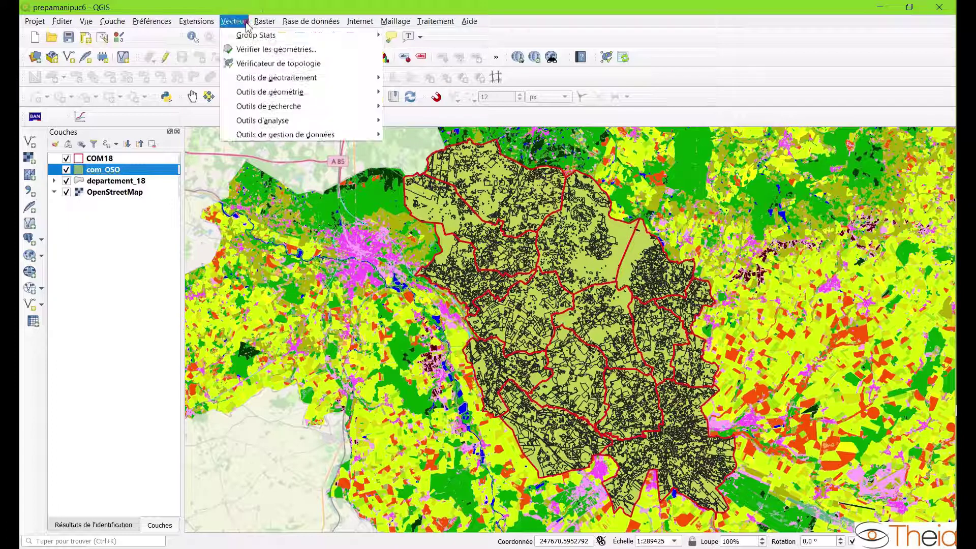
{"action": "mouse_move", "coordinate": [310, 38]}
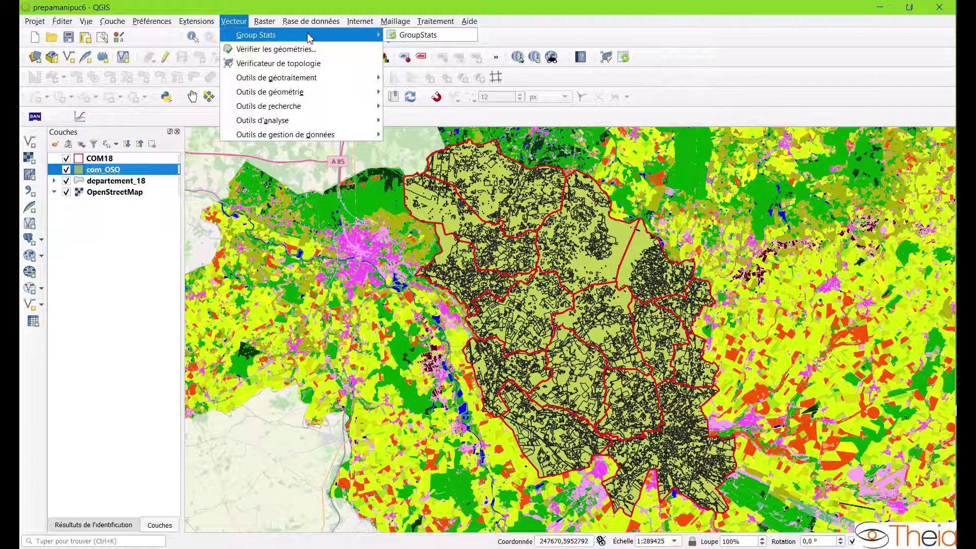
{"action": "left_click", "coordinate": [661, 54]}
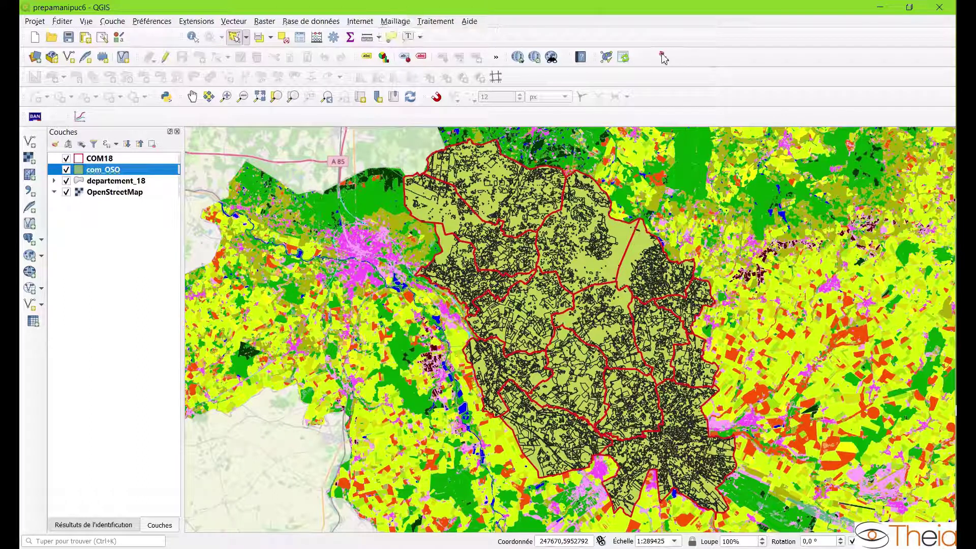
{"action": "left_click", "coordinate": [624, 58]}
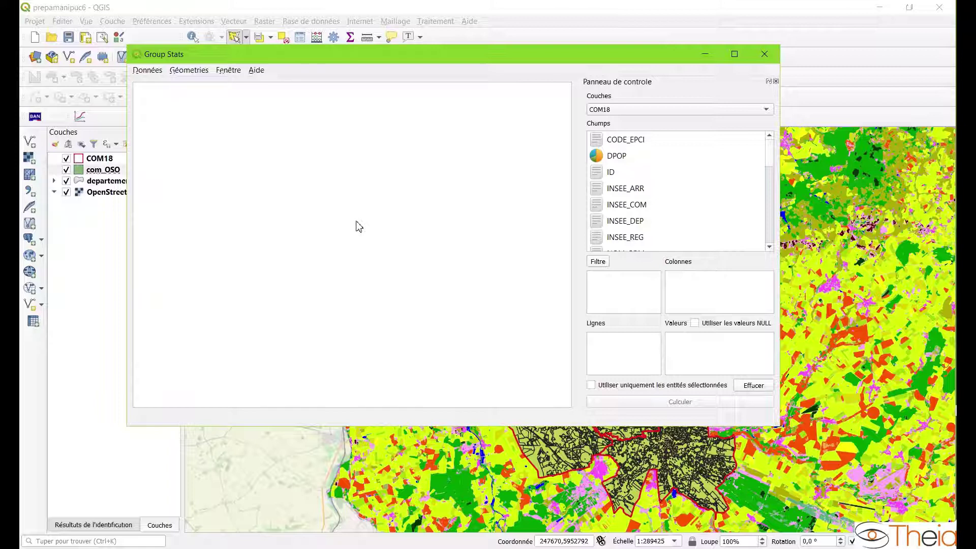
Step: Set com_OSO as the Group Stats input layer and assign the NOM_COM field to the columns
{"action": "left_click", "coordinate": [645, 111]}
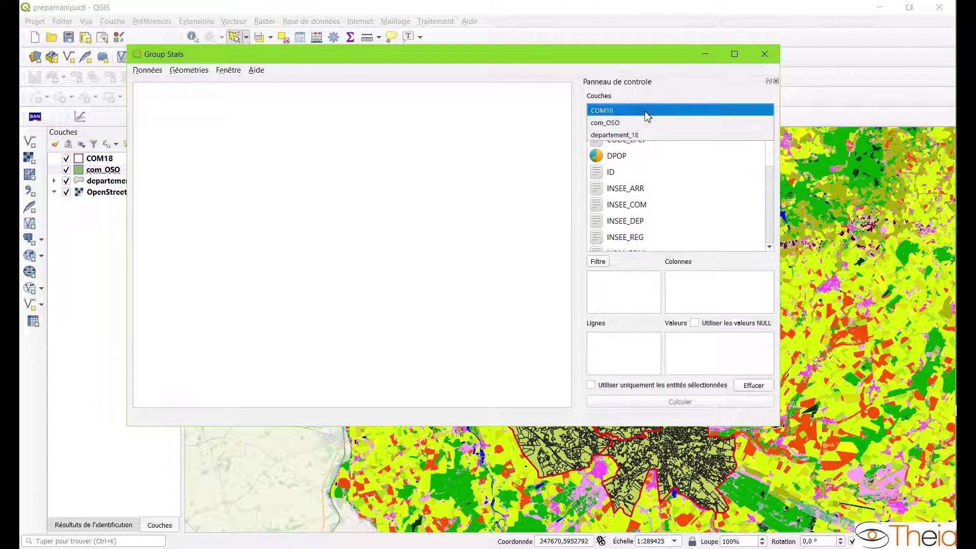
{"action": "left_click", "coordinate": [618, 124]}
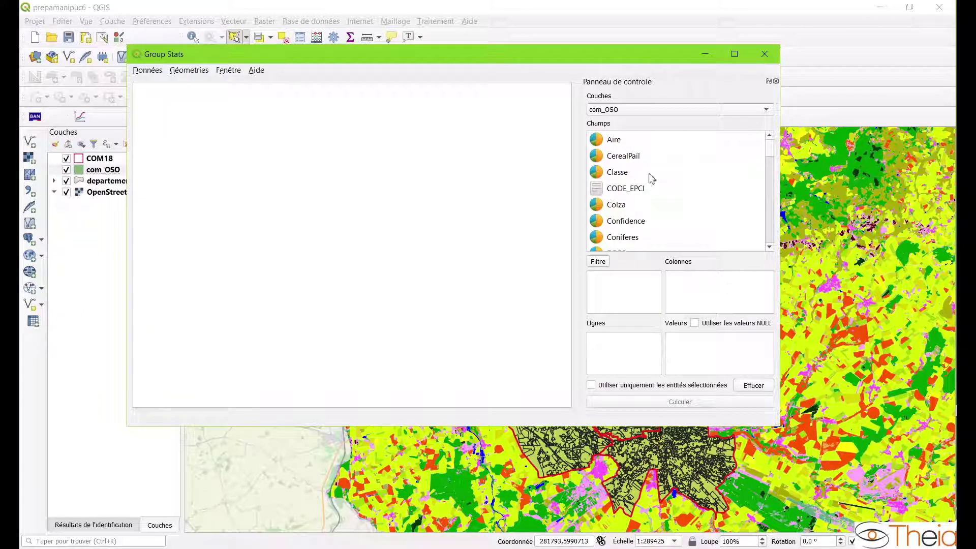
{"action": "left_click_drag", "start_coordinate": [768, 142], "coordinate": [763, 235]}
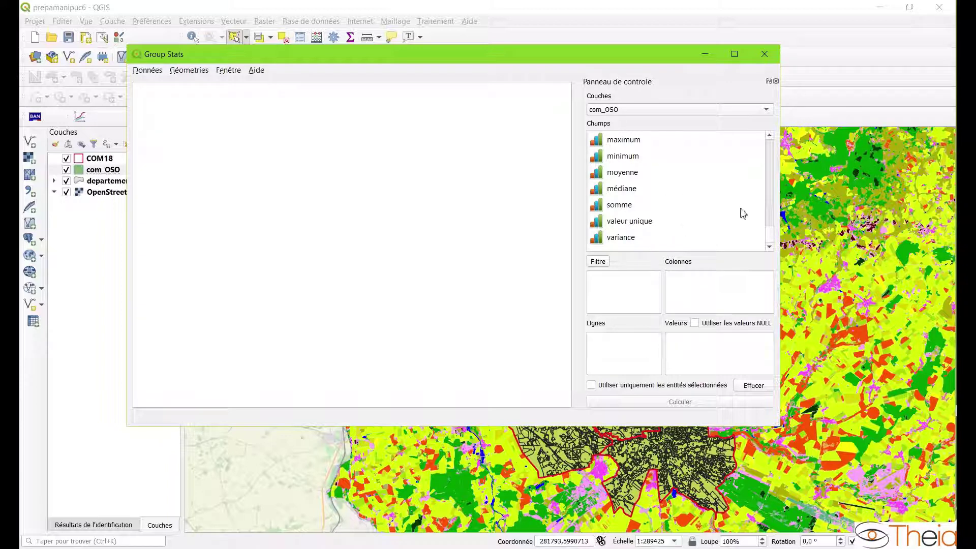
{"action": "scroll", "coordinate": [772, 237], "scroll_direction": "up", "scroll_amount": 10}
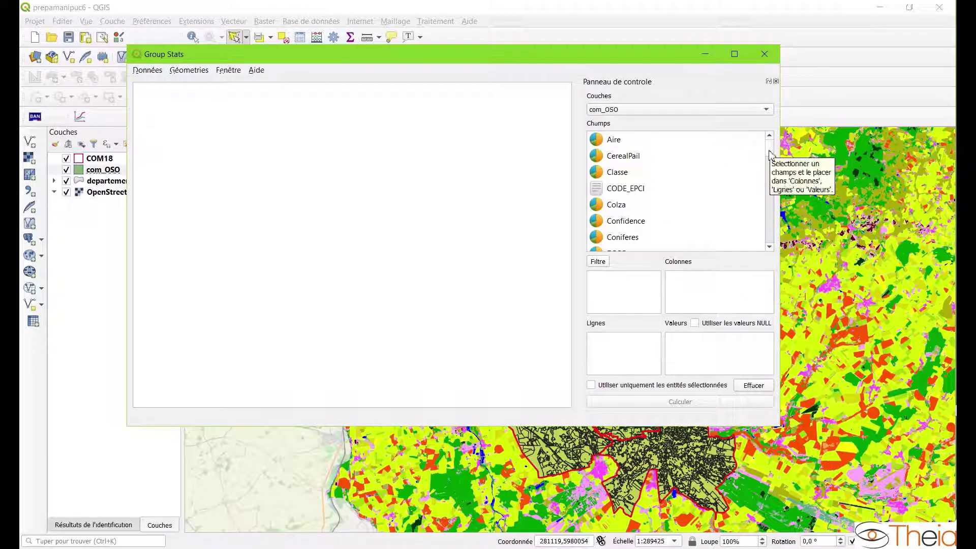
{"action": "scroll", "coordinate": [770, 163], "scroll_direction": "down", "scroll_amount": 4}
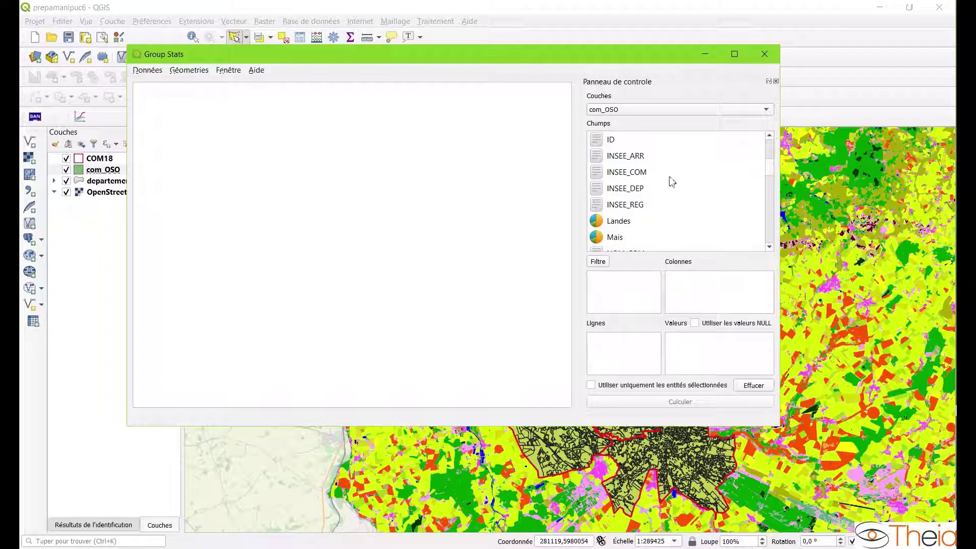
{"action": "scroll", "coordinate": [770, 183], "scroll_direction": "down", "scroll_amount": 2}
{"action": "scroll", "coordinate": [770, 183], "scroll_direction": "down", "scroll_amount": 1}
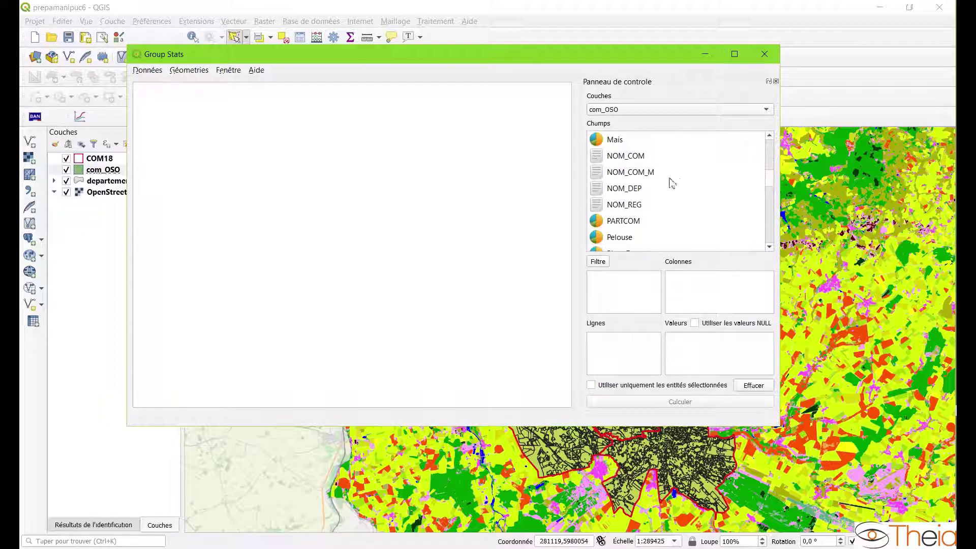
{"action": "left_click_drag", "start_coordinate": [641, 159], "coordinate": [724, 300]}
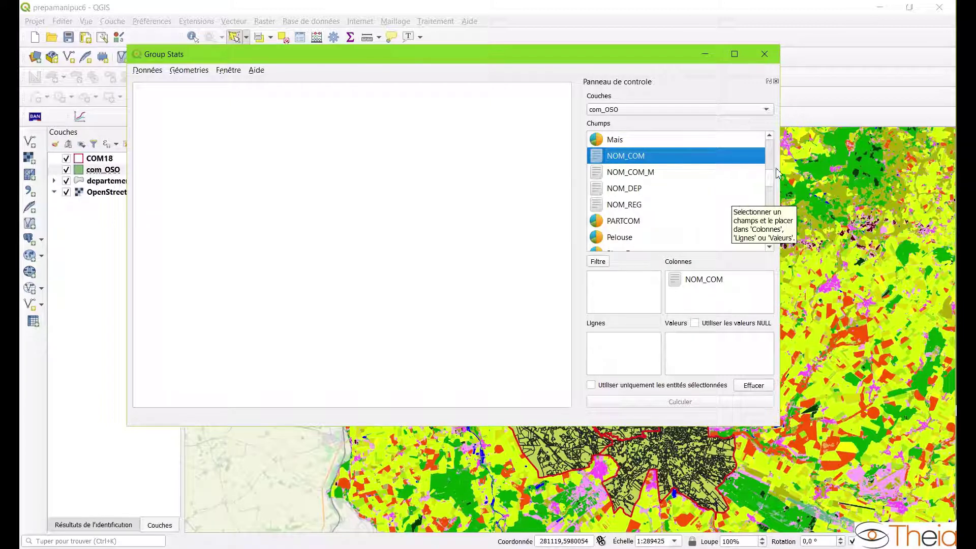
Step: Assign the Classe field to the rows and the PARTCOM field to the values of the cross table
{"action": "left_click_drag", "start_coordinate": [770, 179], "coordinate": [770, 149]}
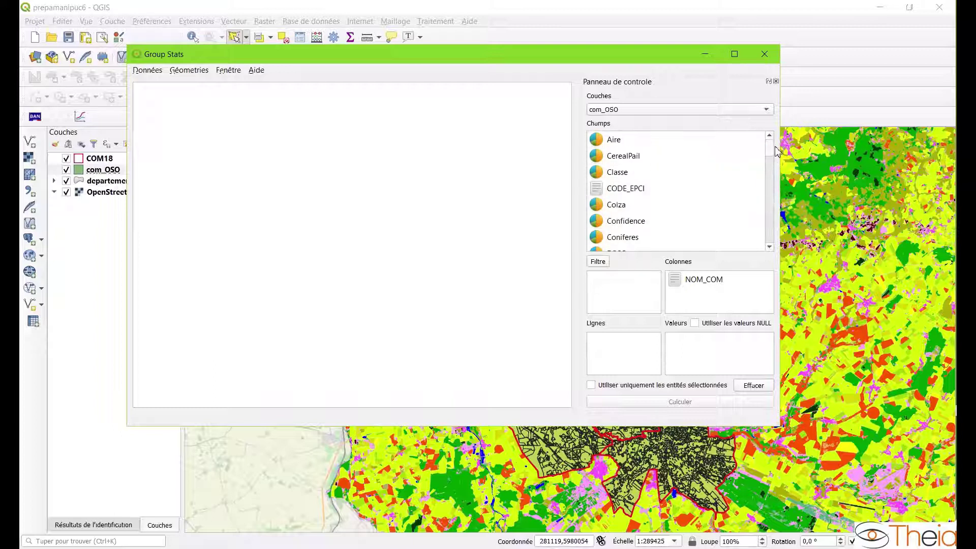
{"action": "left_click_drag", "start_coordinate": [628, 175], "coordinate": [642, 356]}
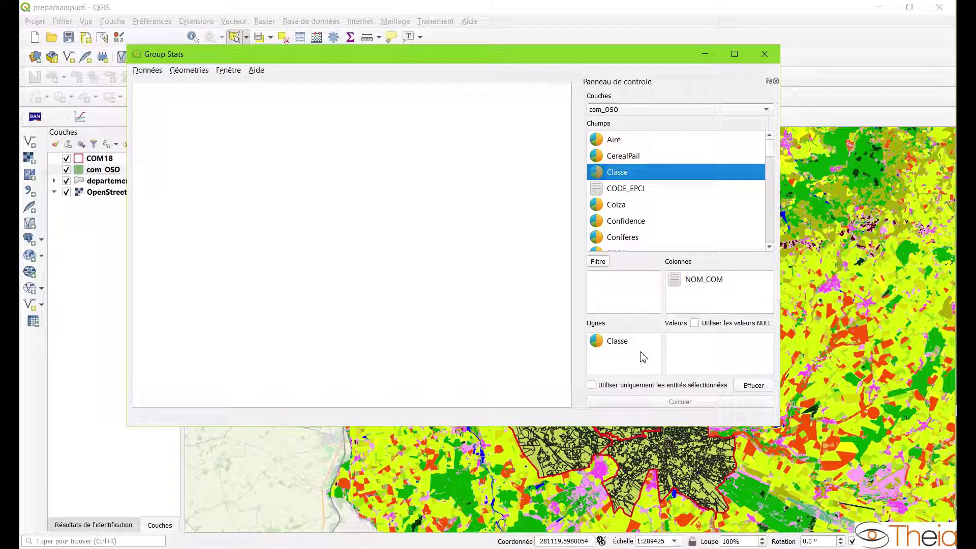
{"action": "scroll", "coordinate": [771, 173], "scroll_direction": "down", "scroll_amount": 3}
{"action": "scroll", "coordinate": [771, 173], "scroll_direction": "down", "scroll_amount": 3}
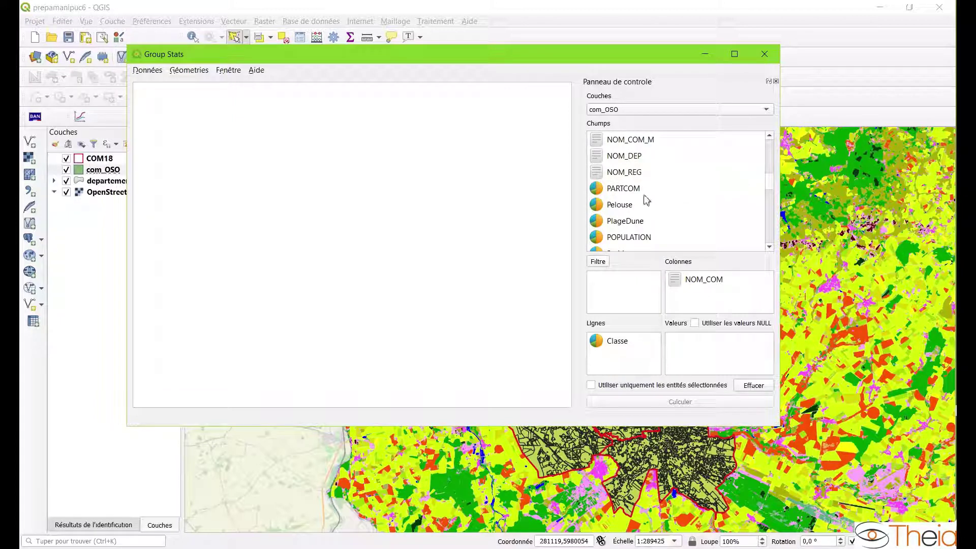
{"action": "left_click_drag", "start_coordinate": [622, 192], "coordinate": [705, 350]}
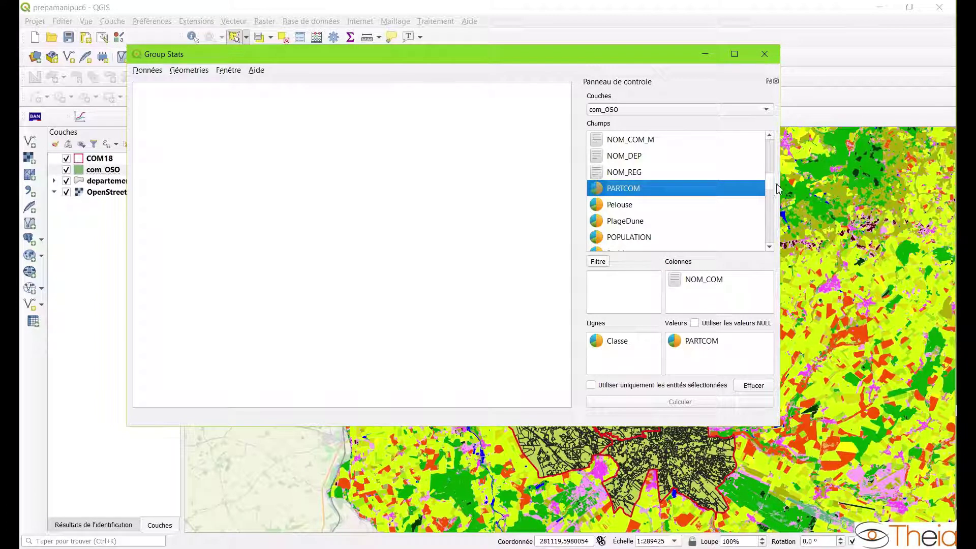
Step: Add the somme function to the values, calculate the cross table and maximise the Group Stats window
{"action": "scroll", "coordinate": [774, 203], "scroll_direction": "down", "scroll_amount": 3}
{"action": "scroll", "coordinate": [774, 203], "scroll_direction": "down", "scroll_amount": 5}
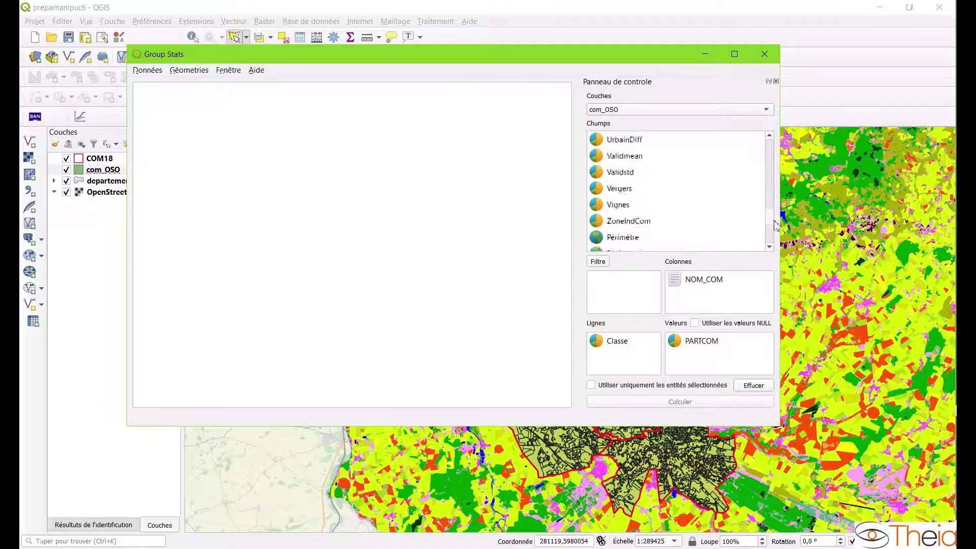
{"action": "scroll", "coordinate": [777, 231], "scroll_direction": "down", "scroll_amount": 2}
{"action": "left_click_drag", "start_coordinate": [619, 221], "coordinate": [707, 361]}
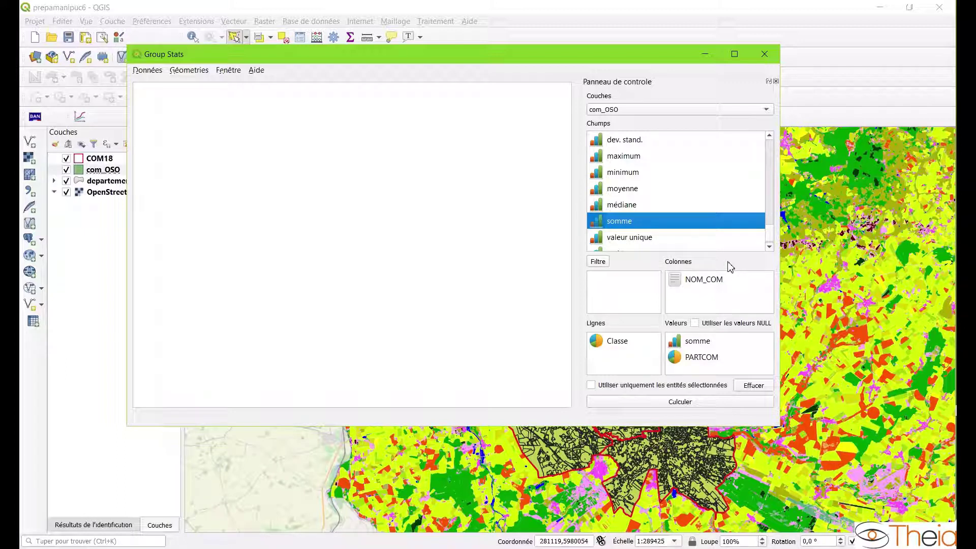
{"action": "left_click", "coordinate": [708, 403]}
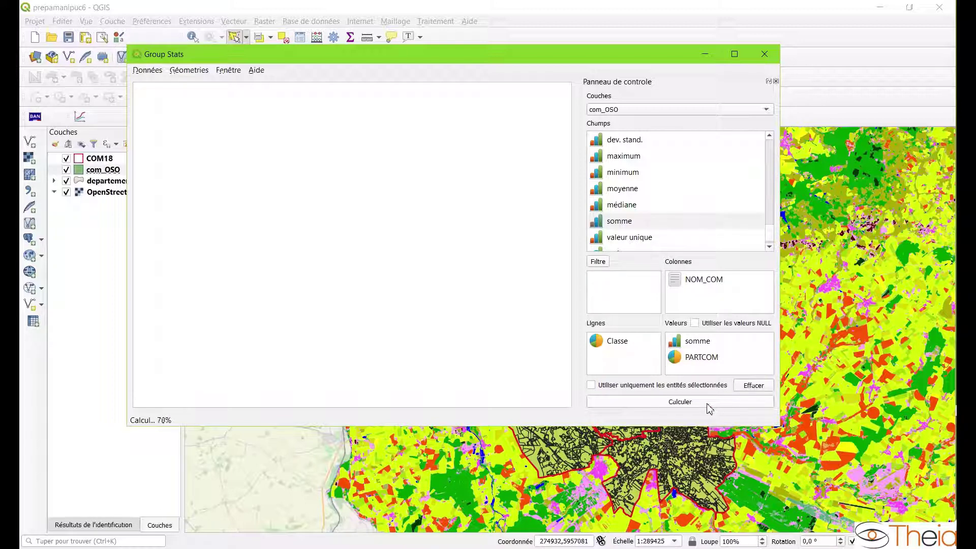
{"action": "key", "text": "super+Up"}
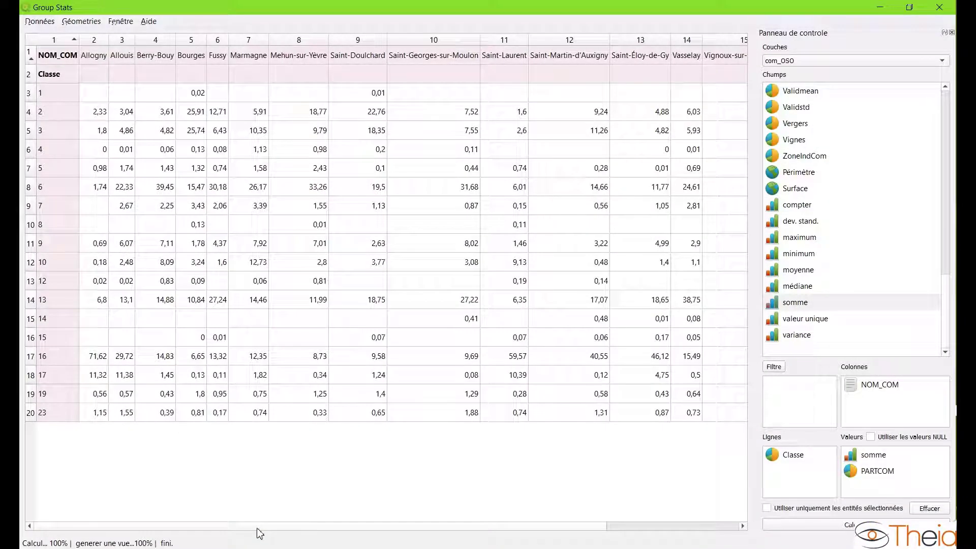
Step: Open the copy and export options for the calculated Group Stats table
{"action": "left_click_drag", "start_coordinate": [260, 525], "coordinate": [221, 532]}
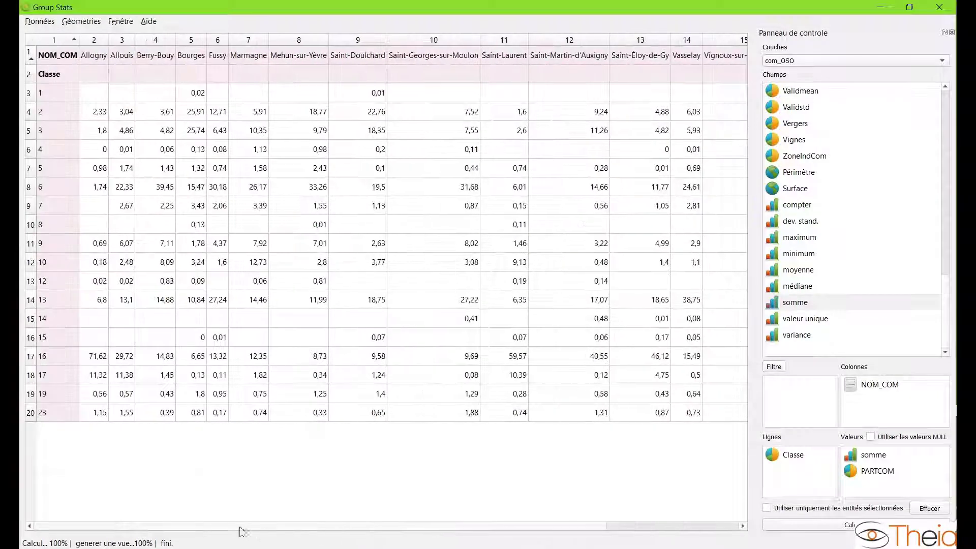
{"action": "left_click", "coordinate": [40, 22]}
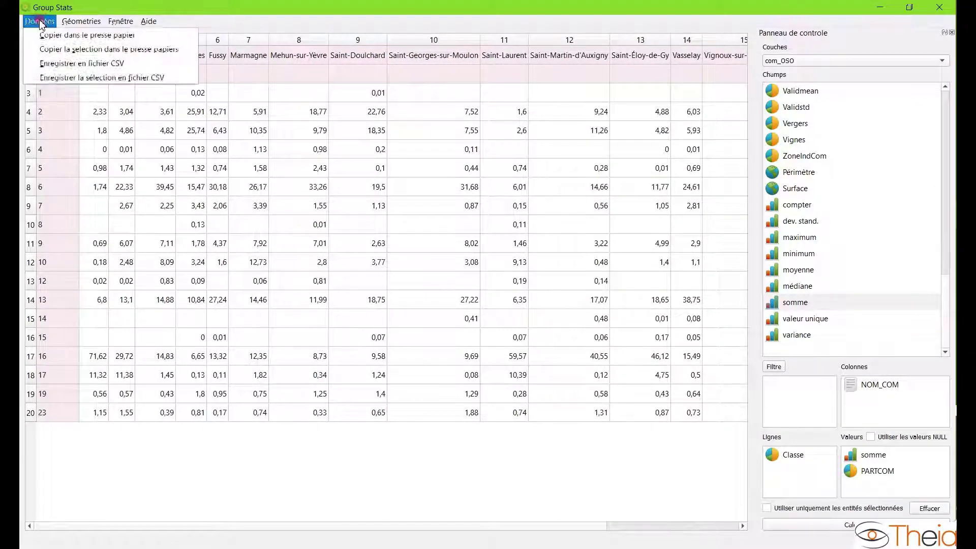